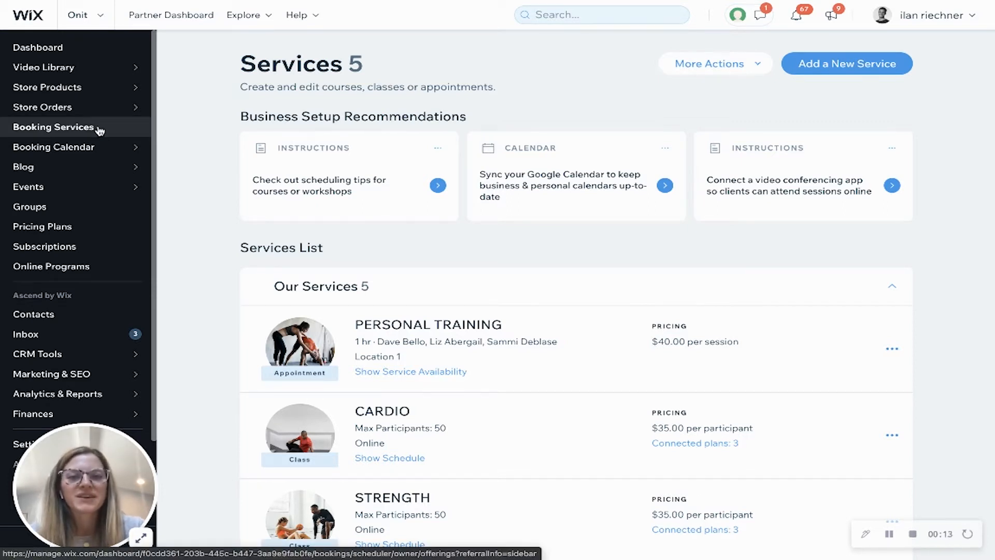
Add a new booking service for multiple participants, offered as a Course
click(845, 74)
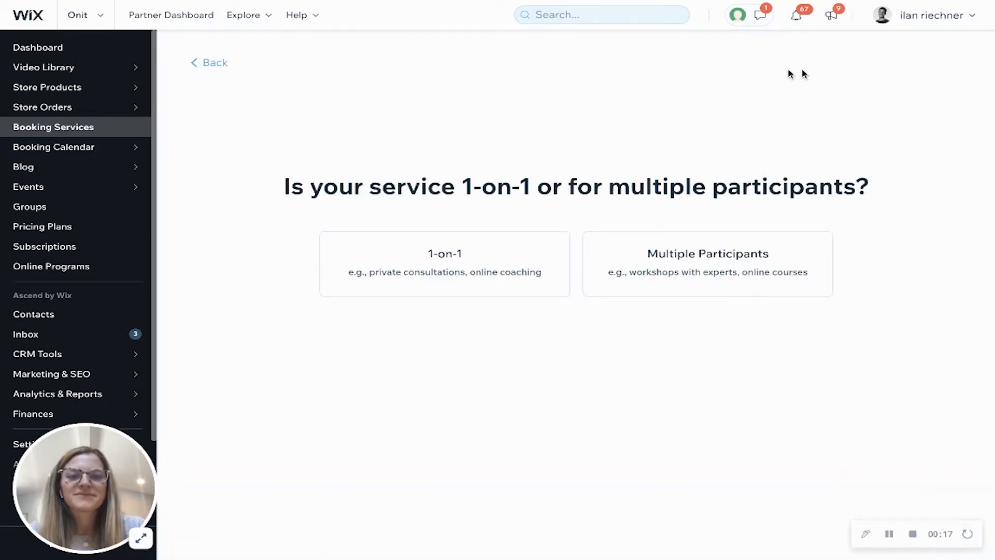
click(682, 253)
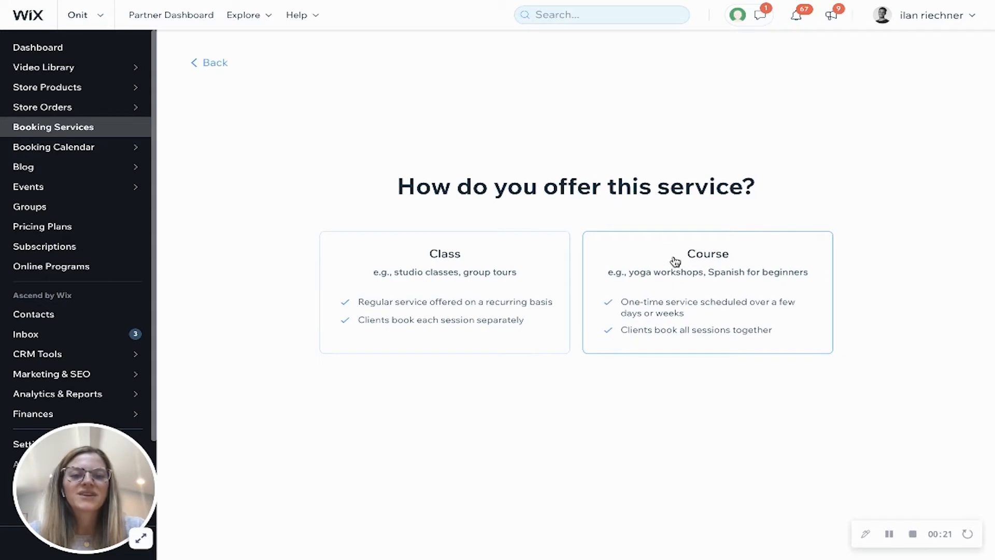
click(673, 261)
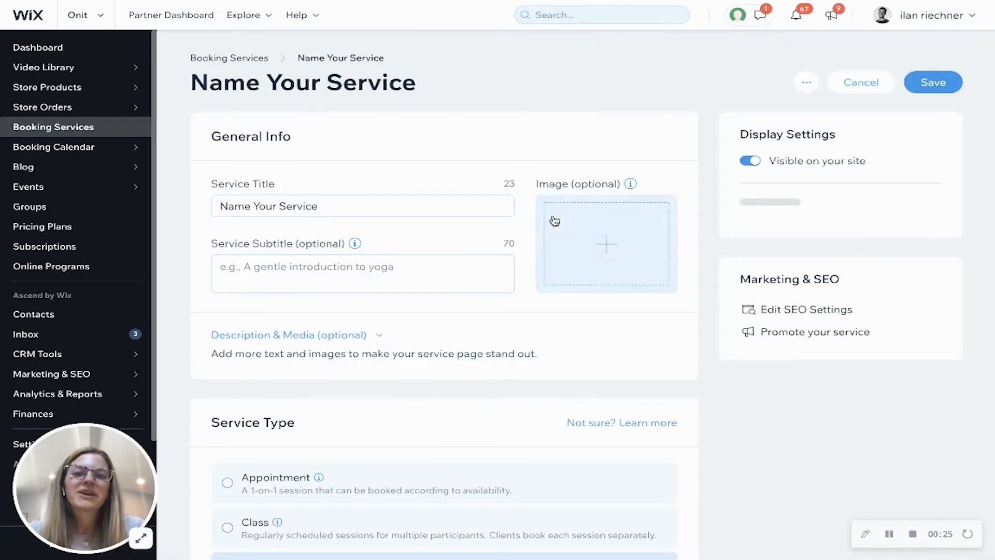
Title the service "Yoga Teacher Training"
click(329, 206)
text(Yog)
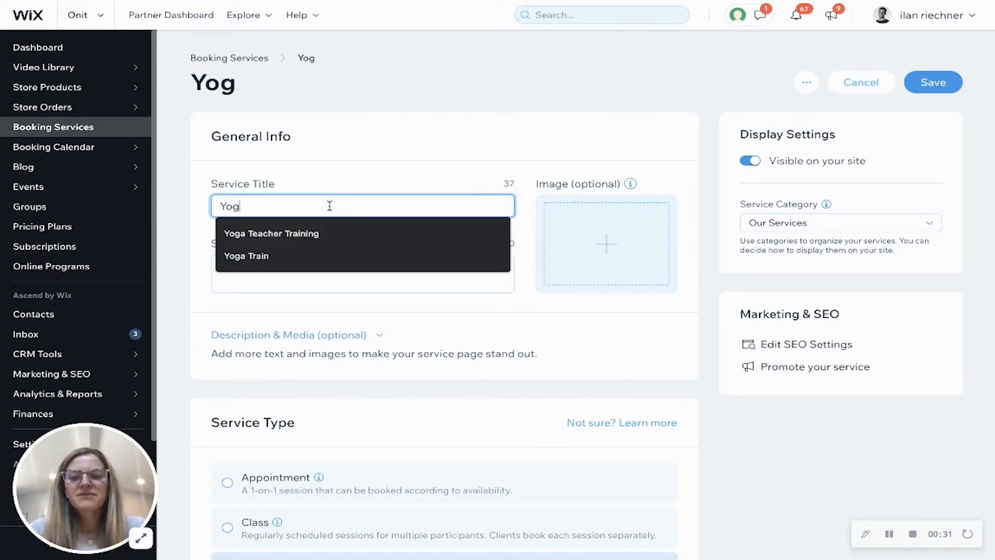
text(a Teacher Training)
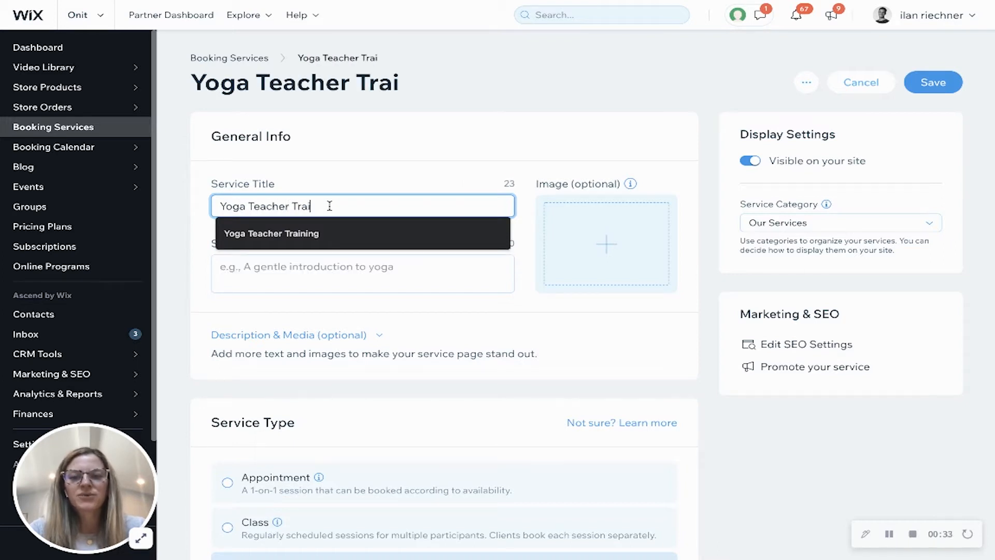
click(348, 170)
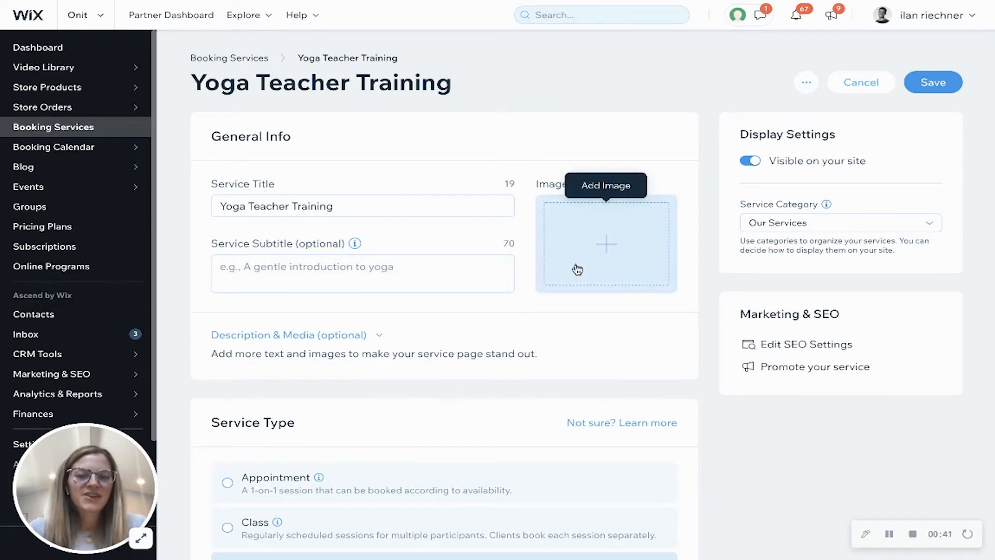
Expand the Description & Media section and examine its description, cover image and service gallery options
click(274, 340)
scroll(275, 342, down, 1)
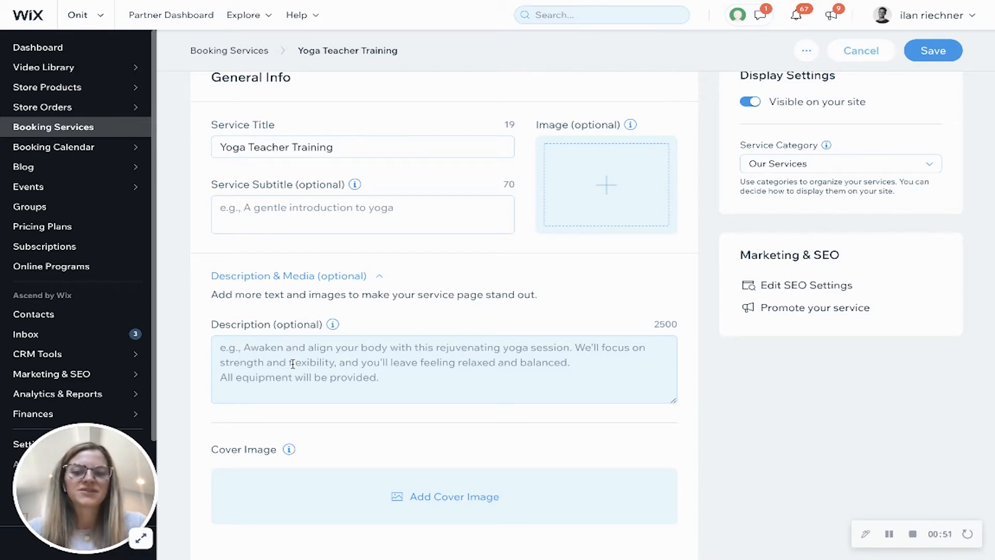
scroll(292, 366, down, 2)
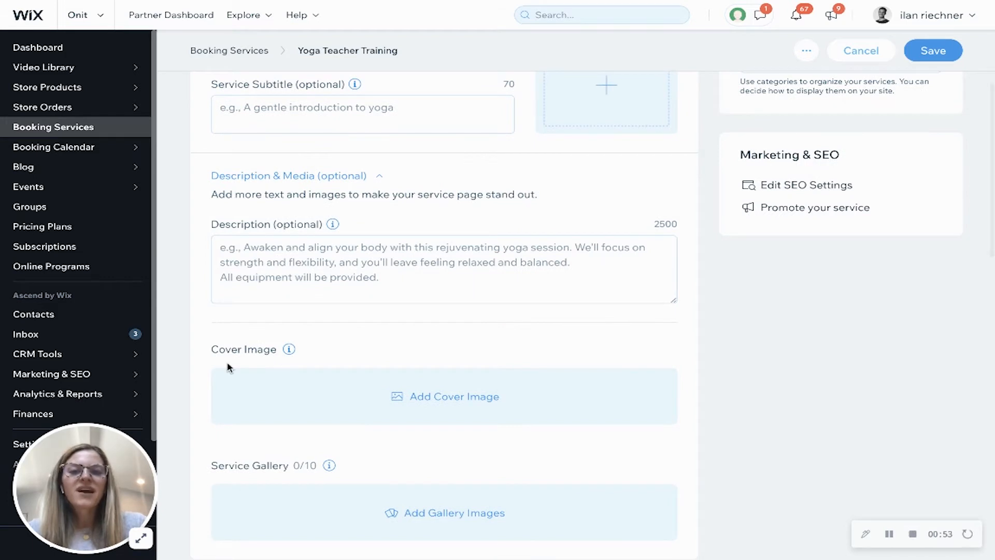
scroll(226, 366, down, 1)
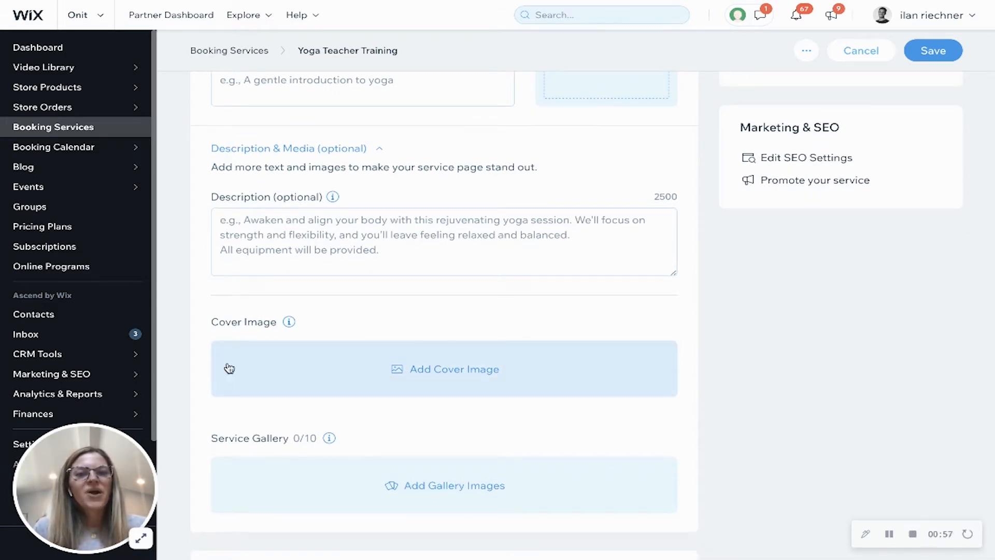
scroll(228, 368, down, 3)
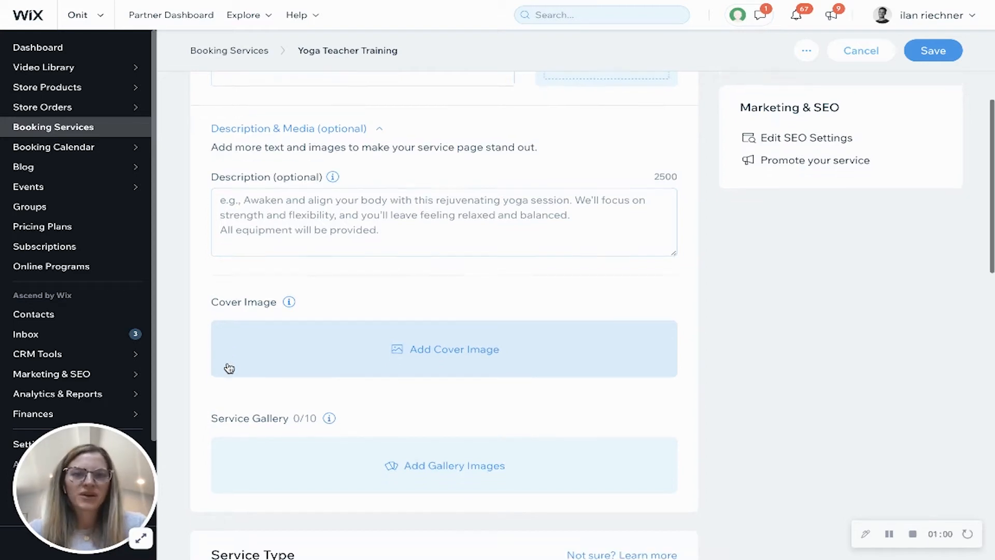
scroll(228, 368, down, 1)
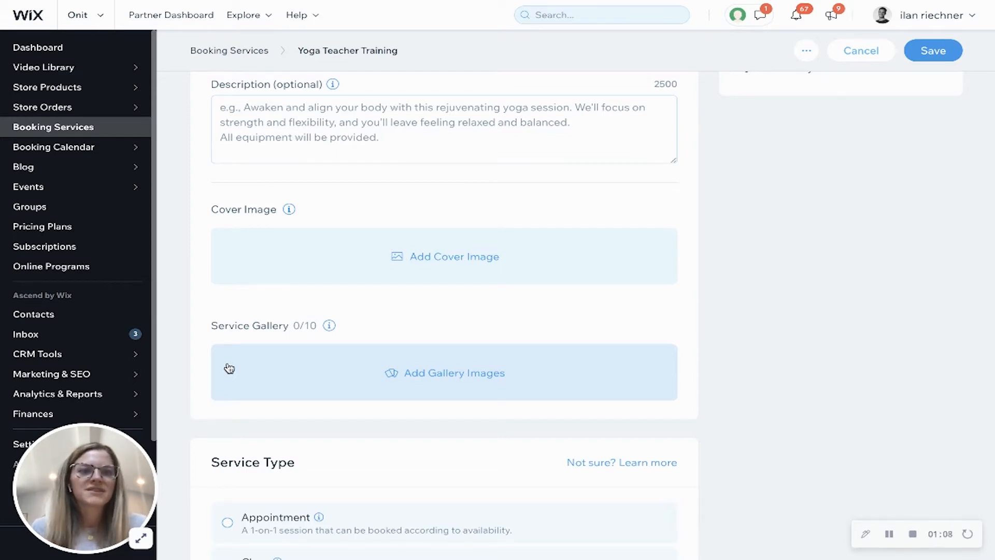
scroll(229, 368, down, 6)
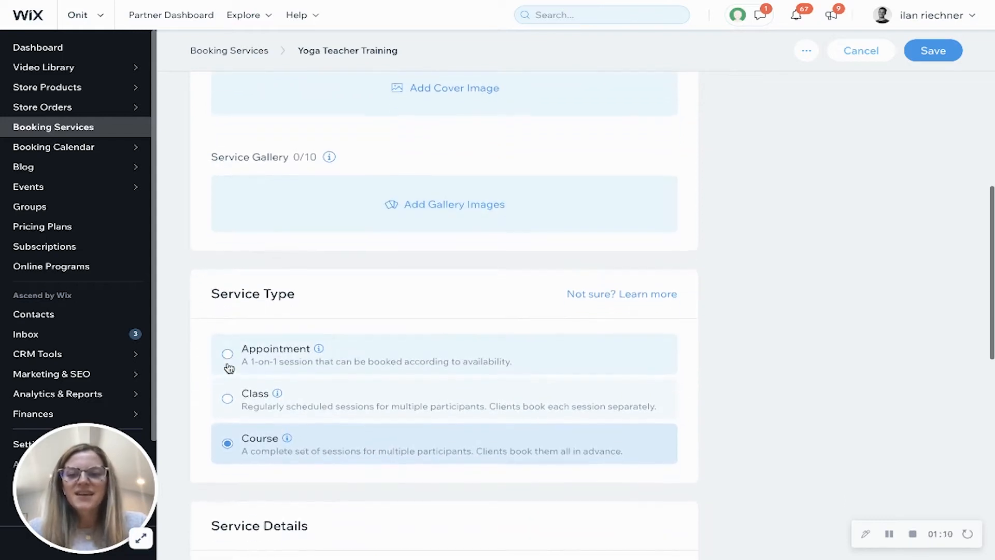
Keep Course as the service type and set the course capacity to 100 participants
click(227, 438)
scroll(219, 394, down, 6)
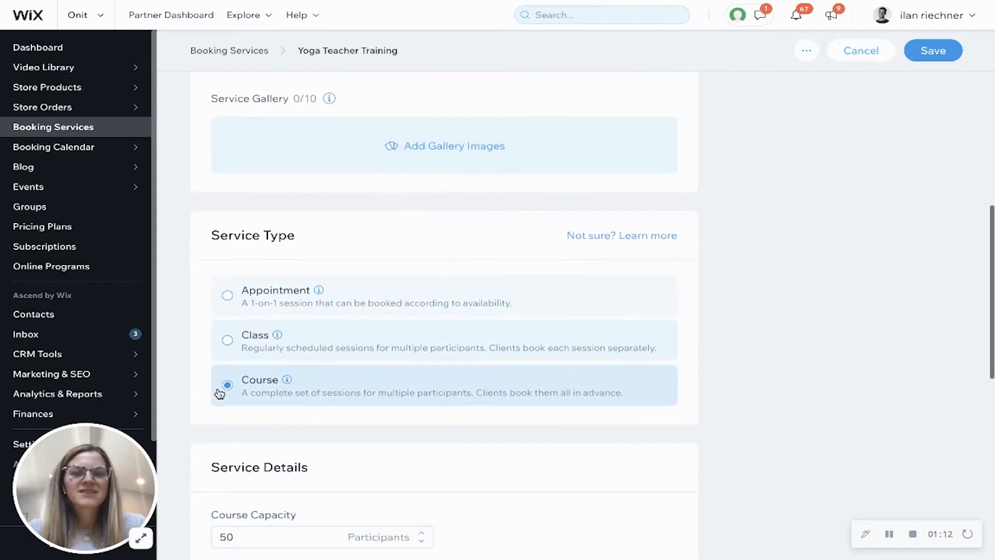
scroll(218, 396, down, 2)
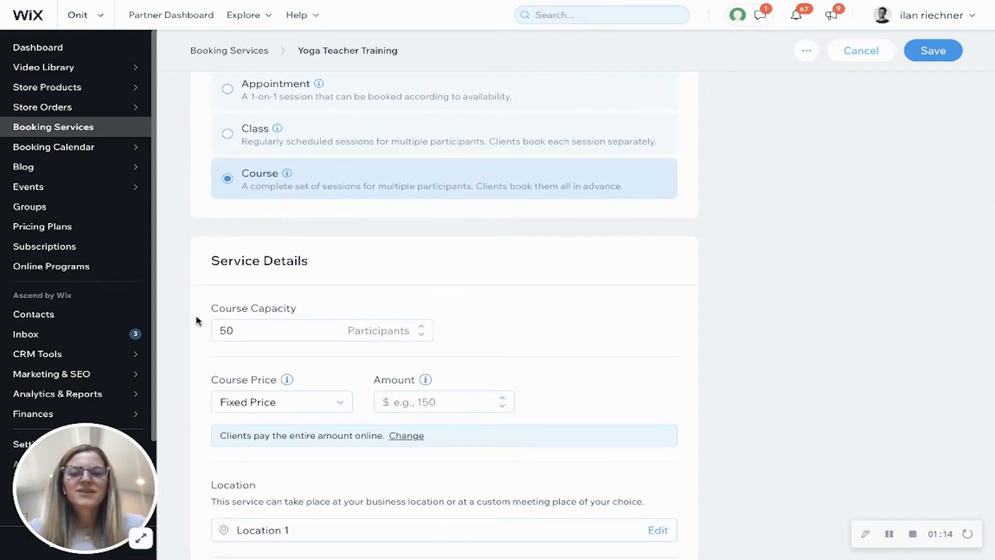
scroll(197, 318, down, 2)
double_click(234, 270)
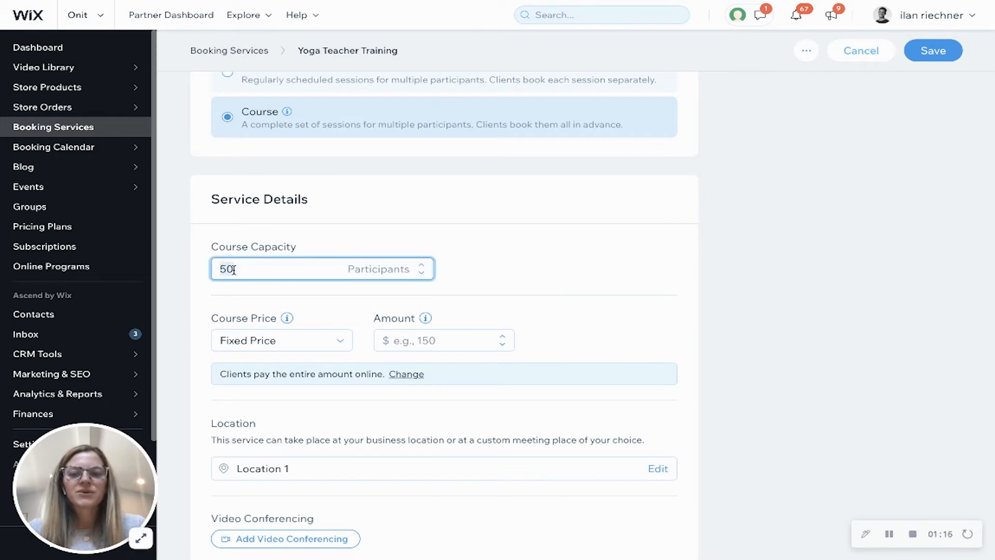
text(100)
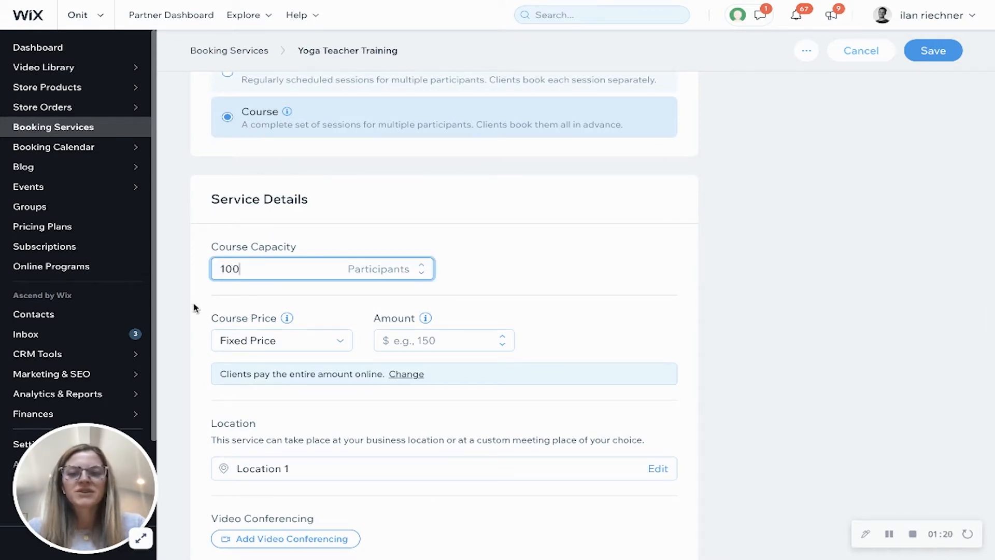
Set the course price to Fixed Price with an amount of $500
scroll(194, 308, down, 1)
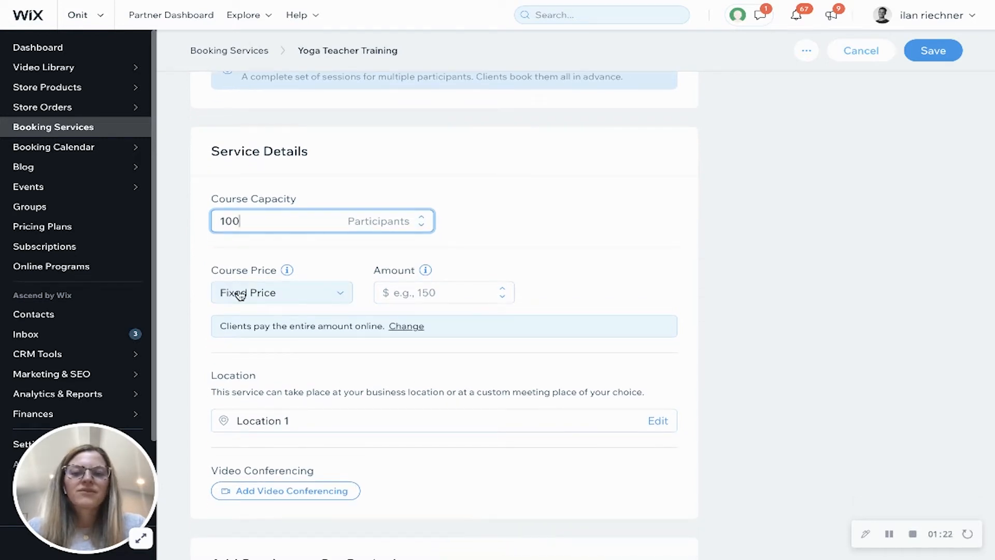
click(239, 293)
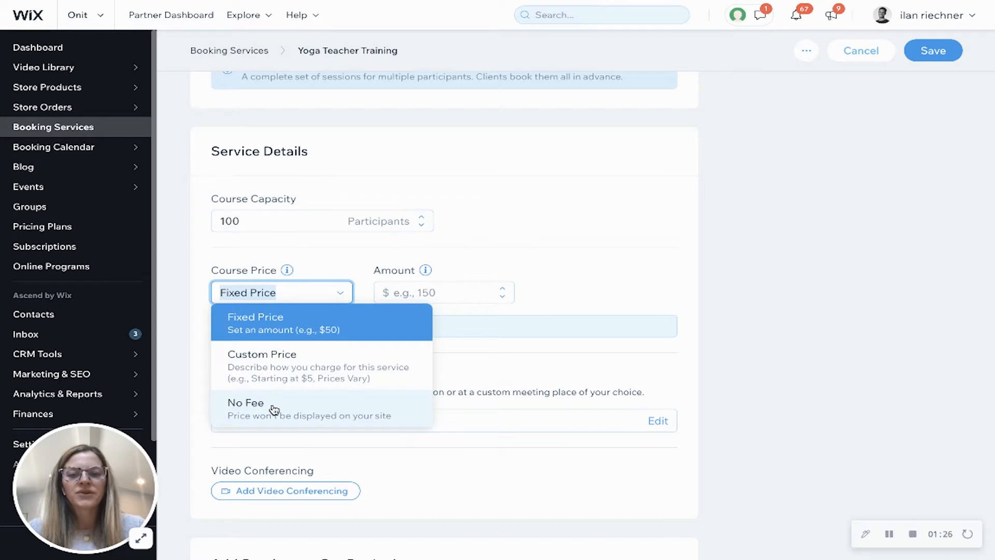
click(273, 327)
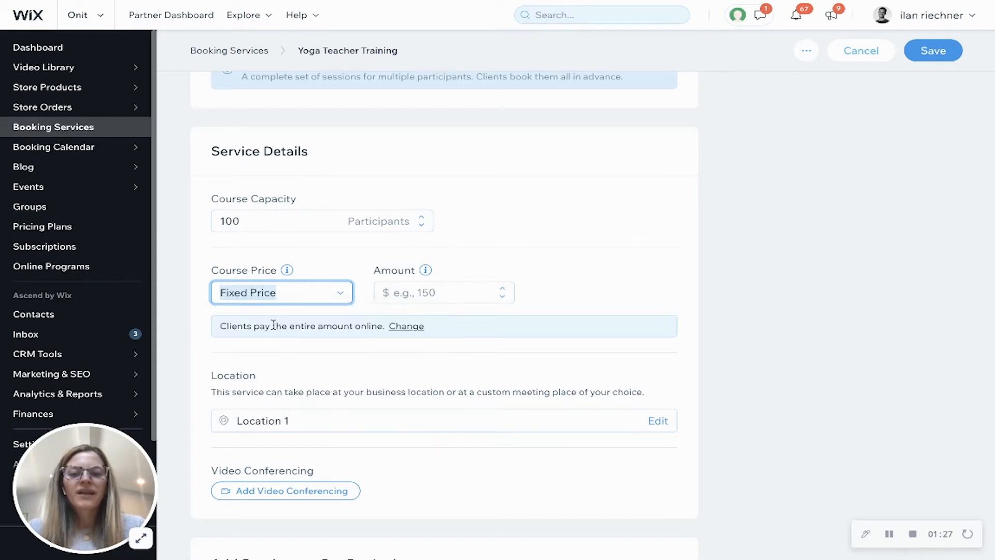
click(405, 290)
text(500)
click(210, 319)
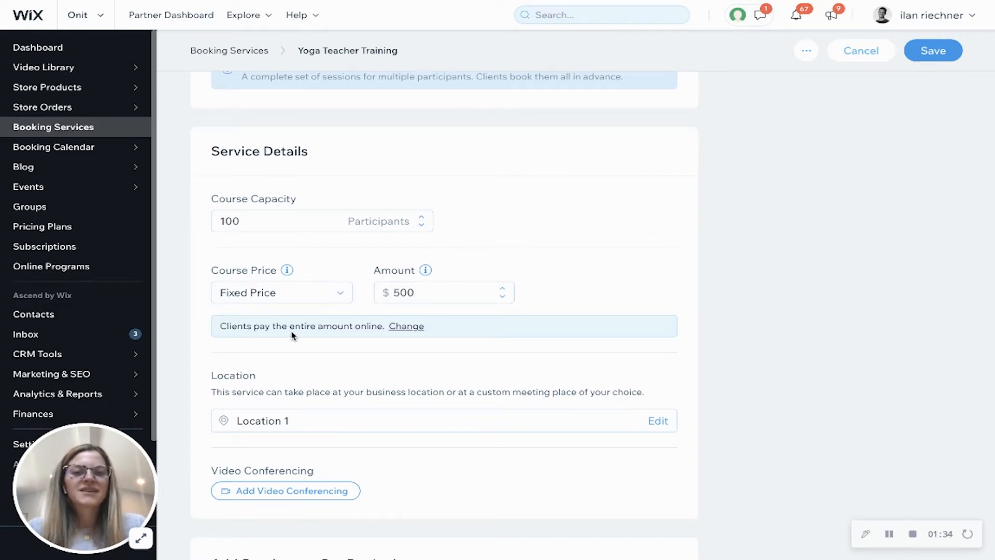
Change the payment preference to an online deposit of $100 with the rest paid in person, and save it
click(401, 326)
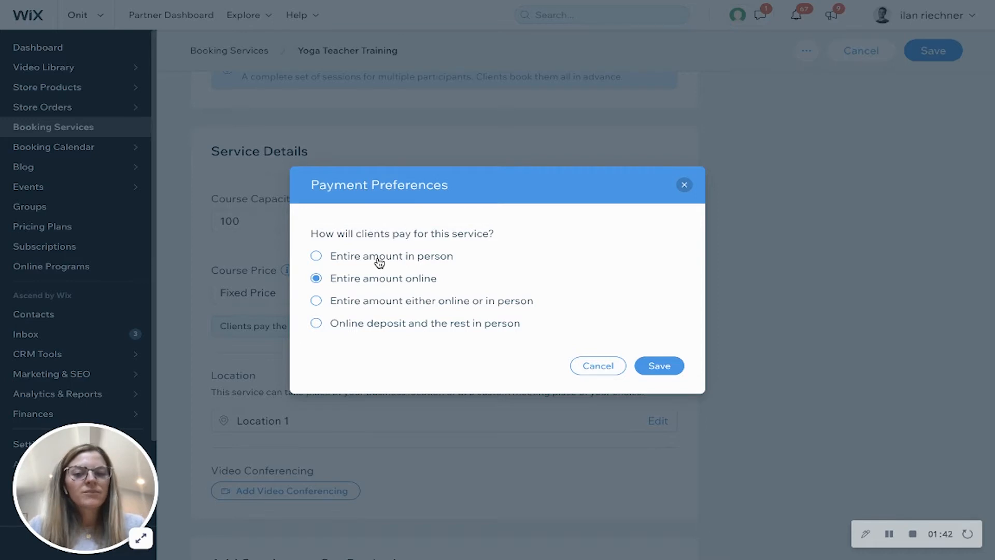
click(316, 323)
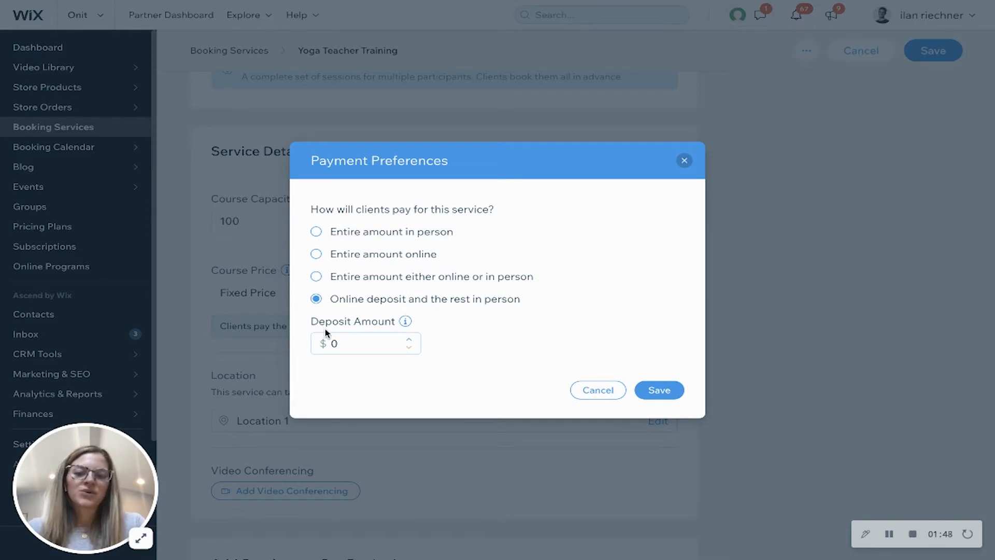
click(346, 341)
text(100)
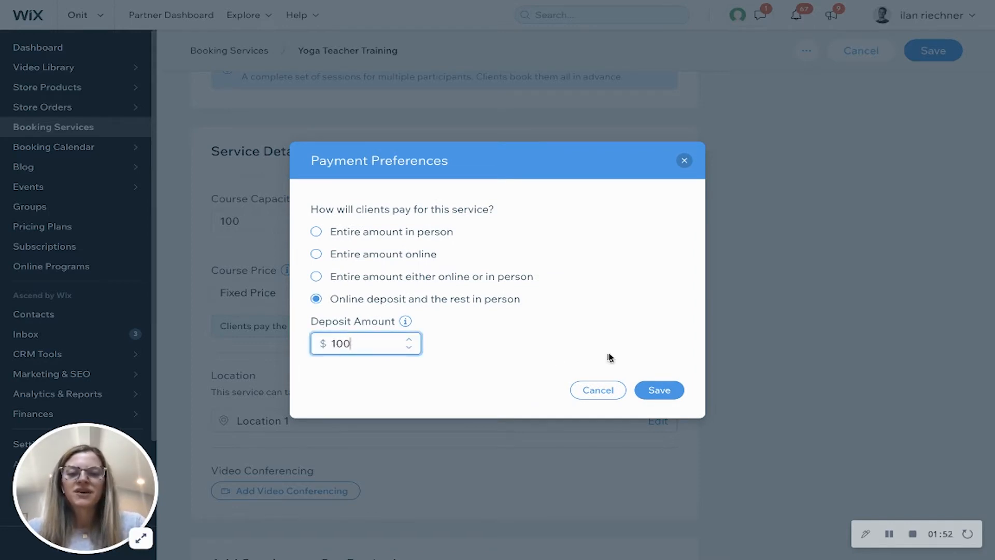
click(657, 390)
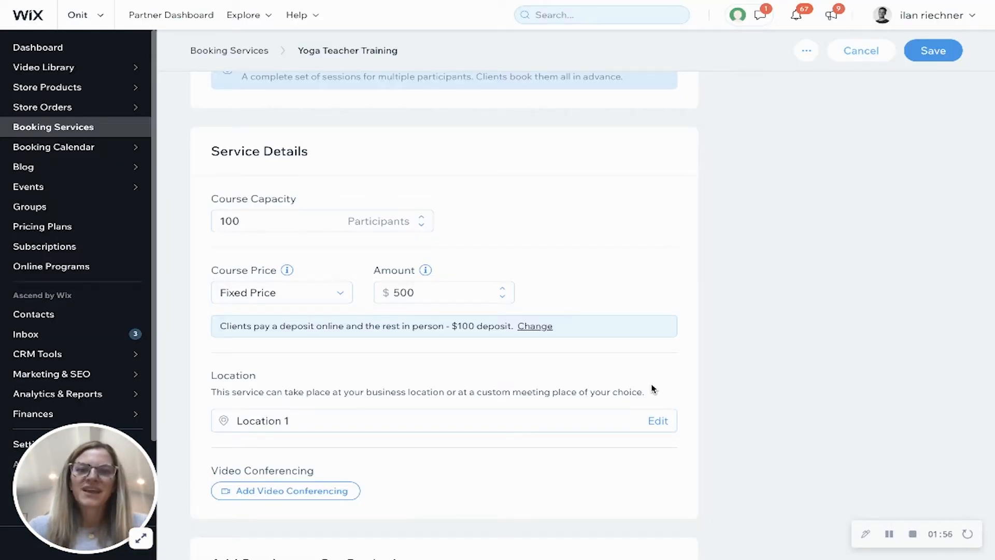
Start adding sessions to the course, saving the service to continue
scroll(653, 388, down, 2)
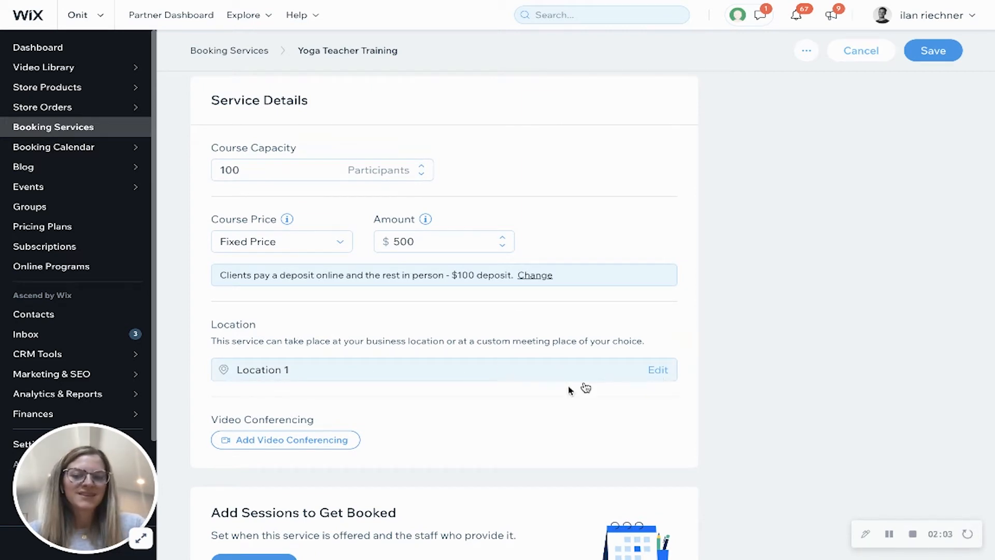
scroll(523, 407, down, 2)
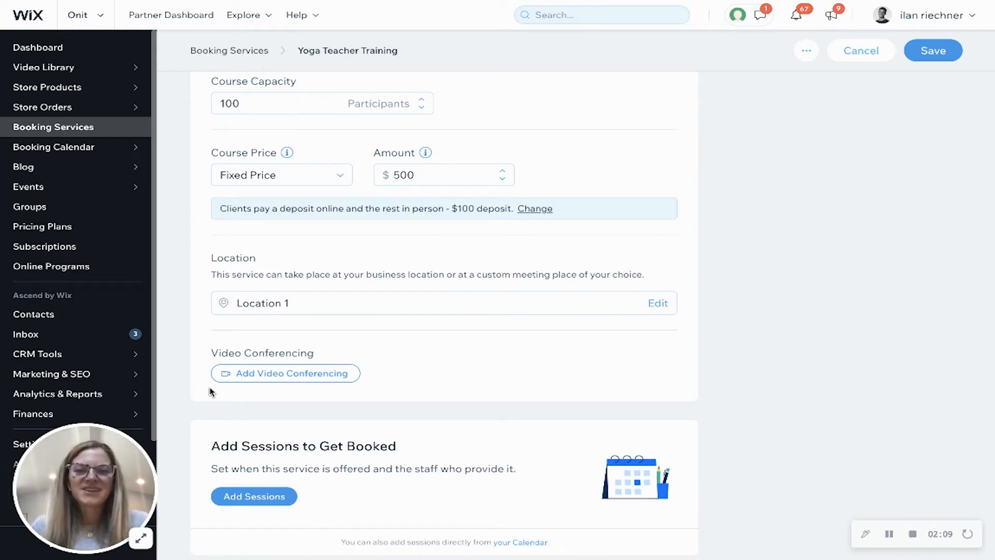
scroll(212, 392, down, 2)
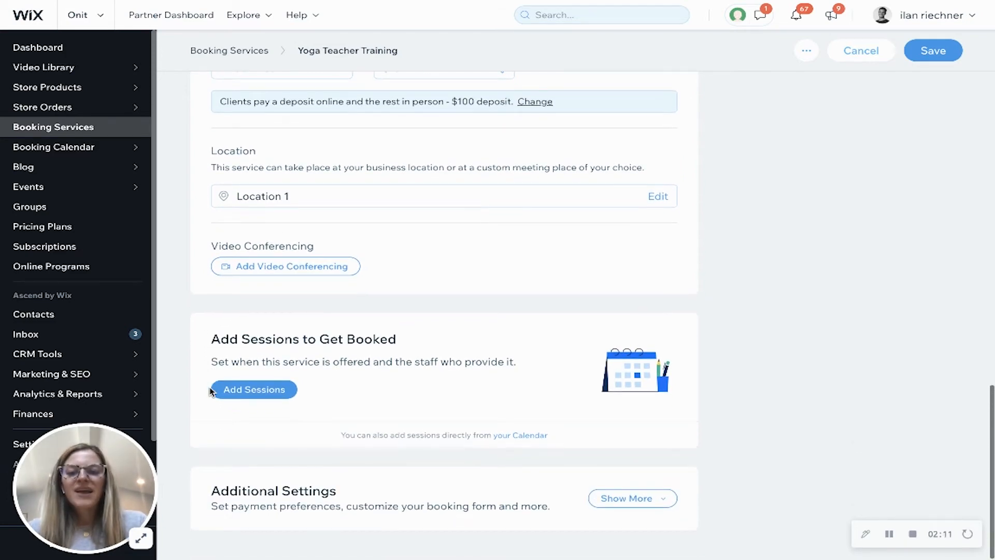
click(248, 395)
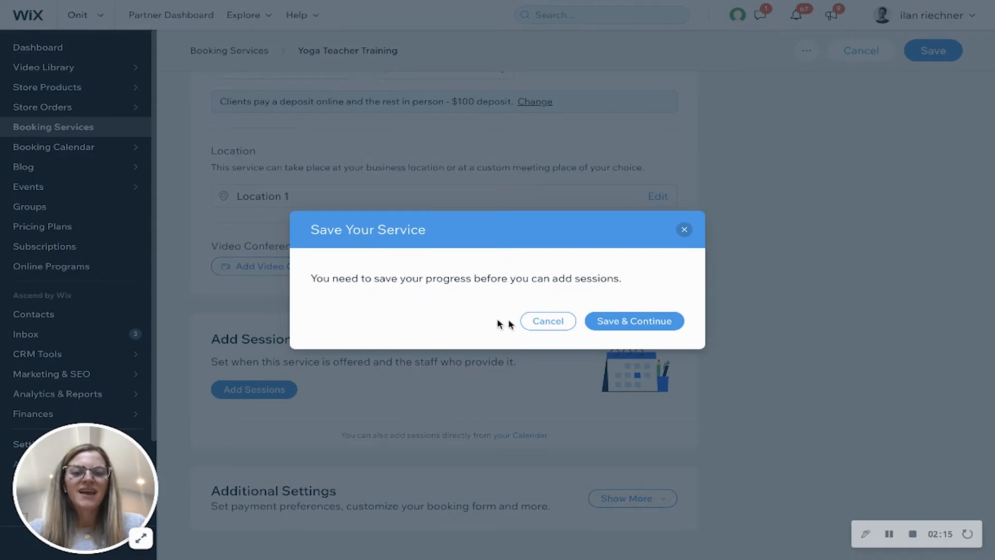
click(600, 324)
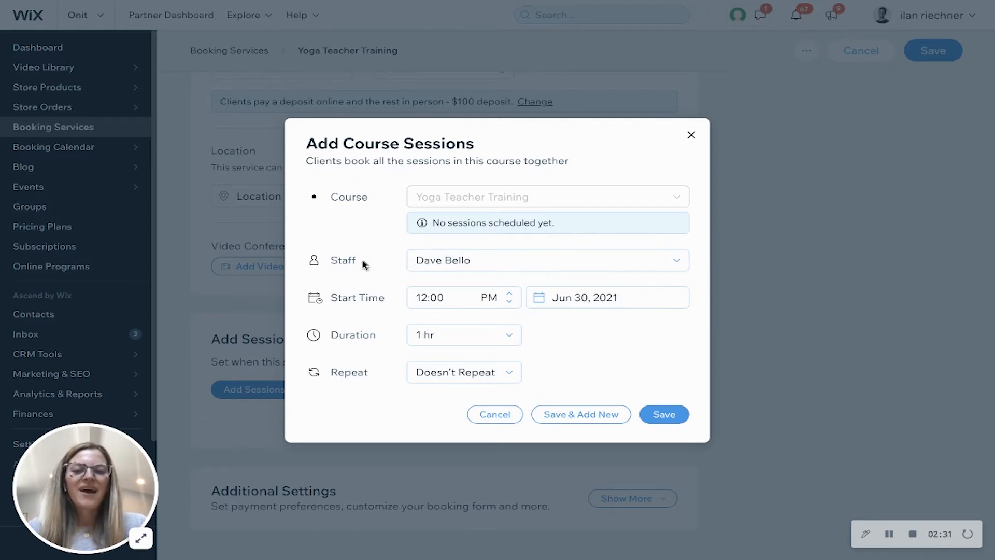
Assign the second listed staff member to the session and set its start to Jul 1, 2021 at 10:00 AM
click(435, 263)
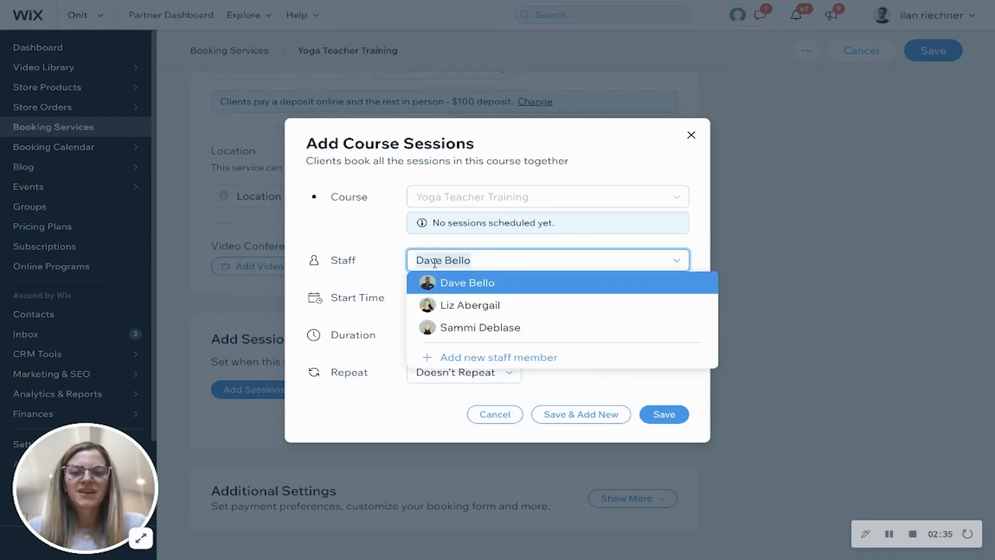
click(454, 305)
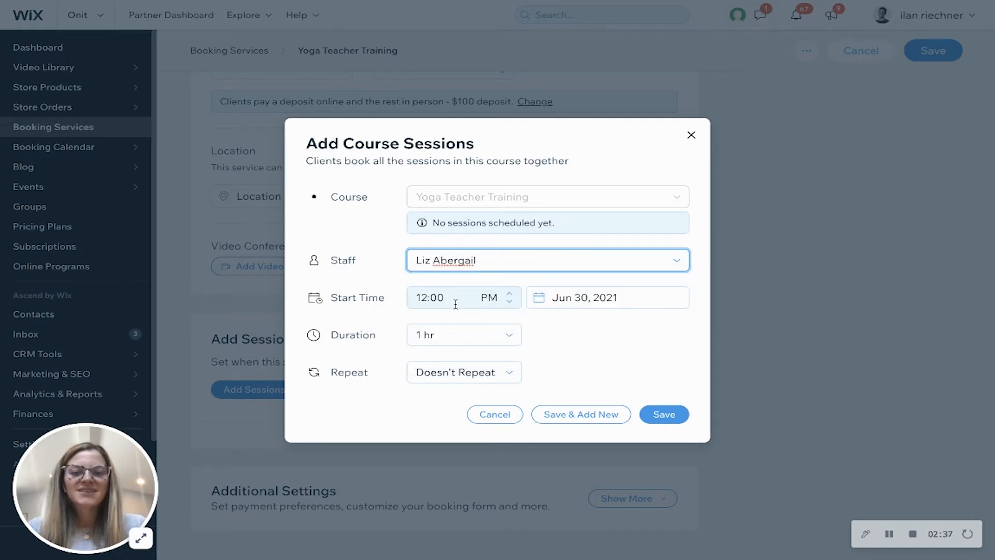
click(572, 289)
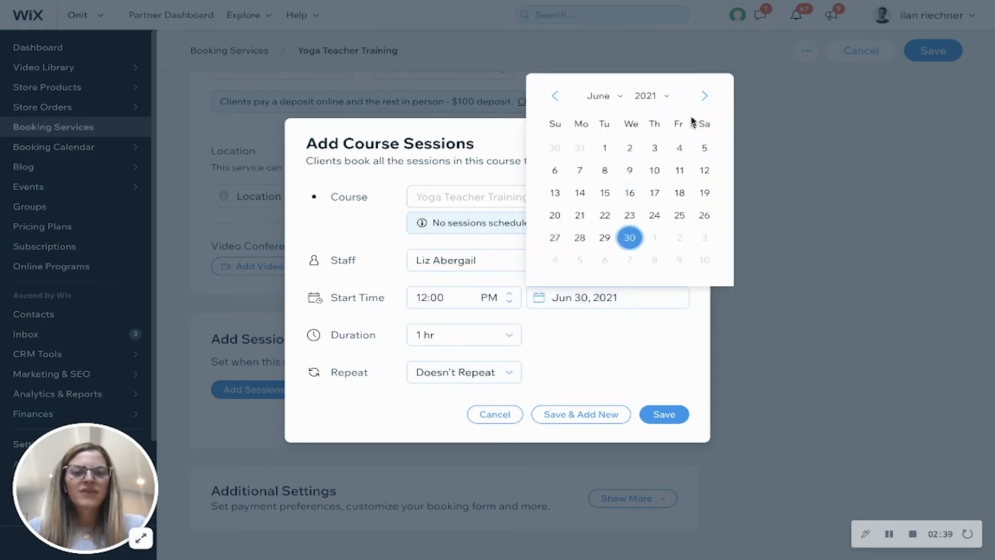
click(705, 98)
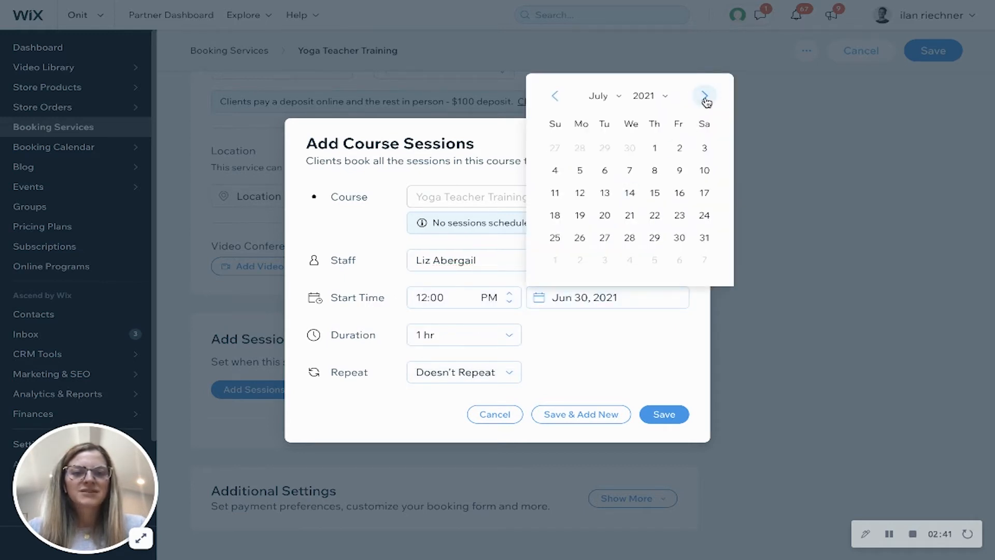
click(656, 146)
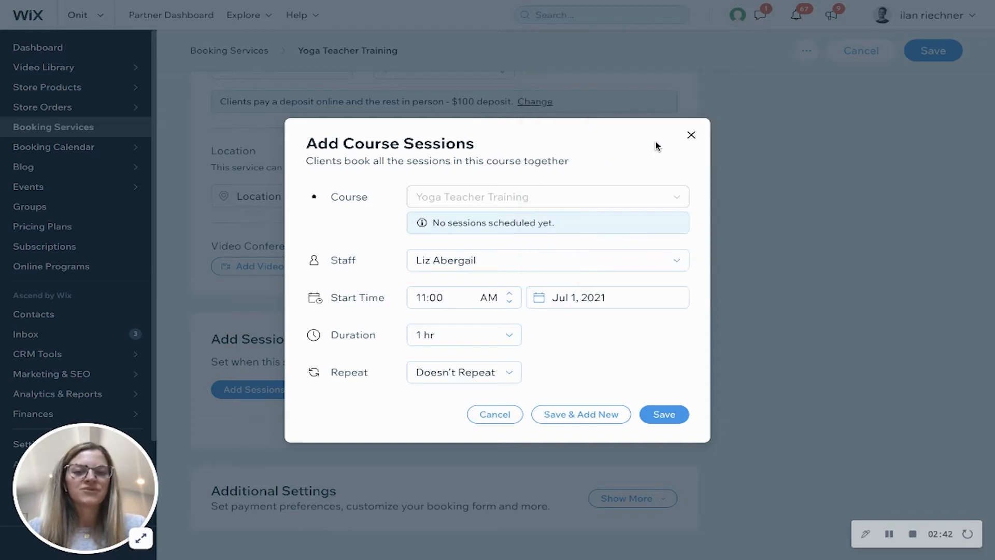
click(437, 292)
text(10:00)
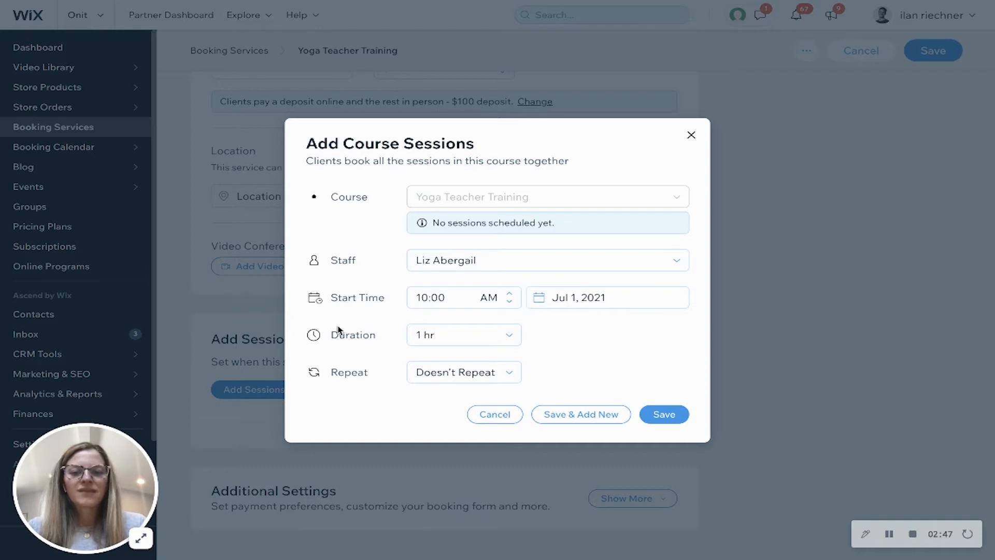
Give the course session a custom duration of 5 hours 30 minutes
click(418, 335)
scroll(439, 382, down, 3)
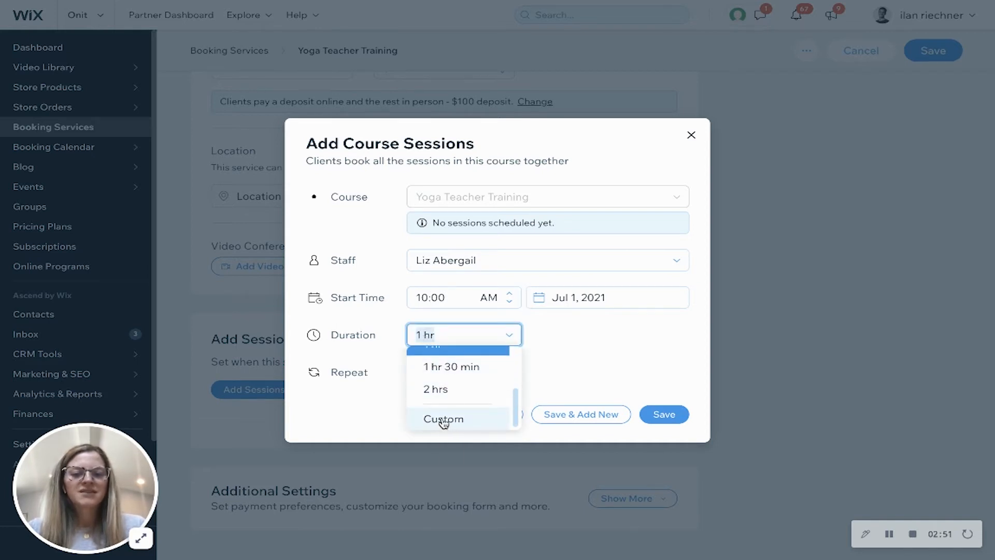
click(430, 420)
click(421, 335)
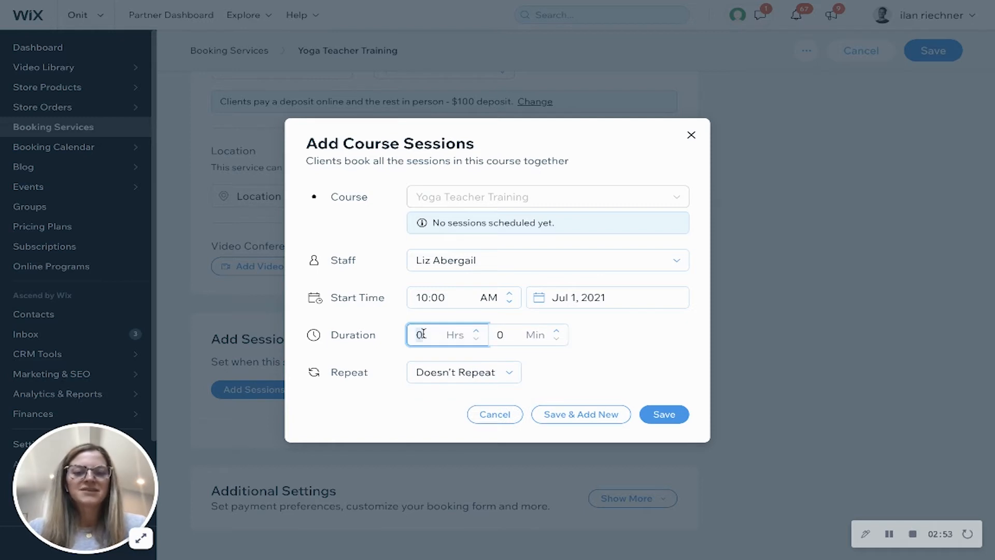
text(5)
click(502, 334)
text(30)
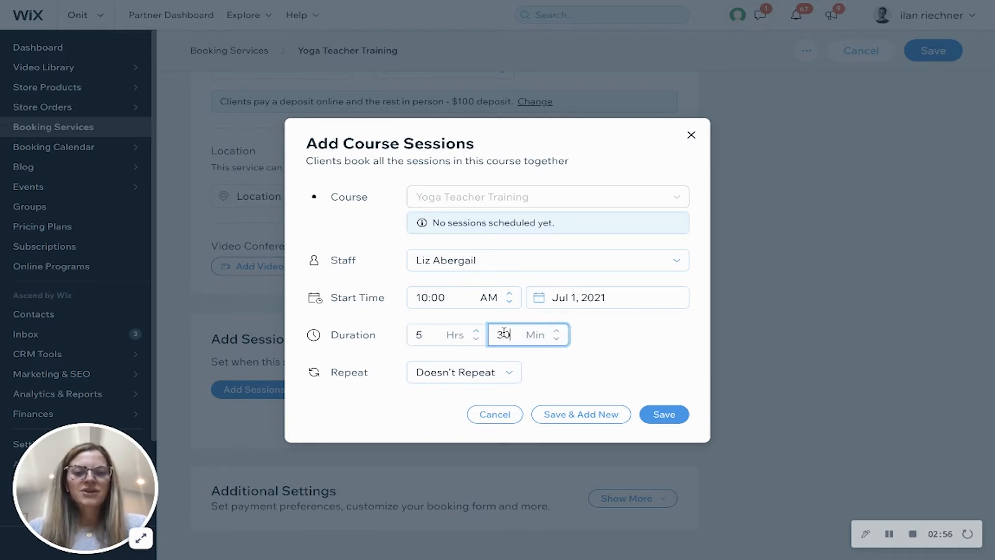
Make the session repeat weekly, adding Monday, Wednesday and Saturday to the selected Thursday
click(447, 373)
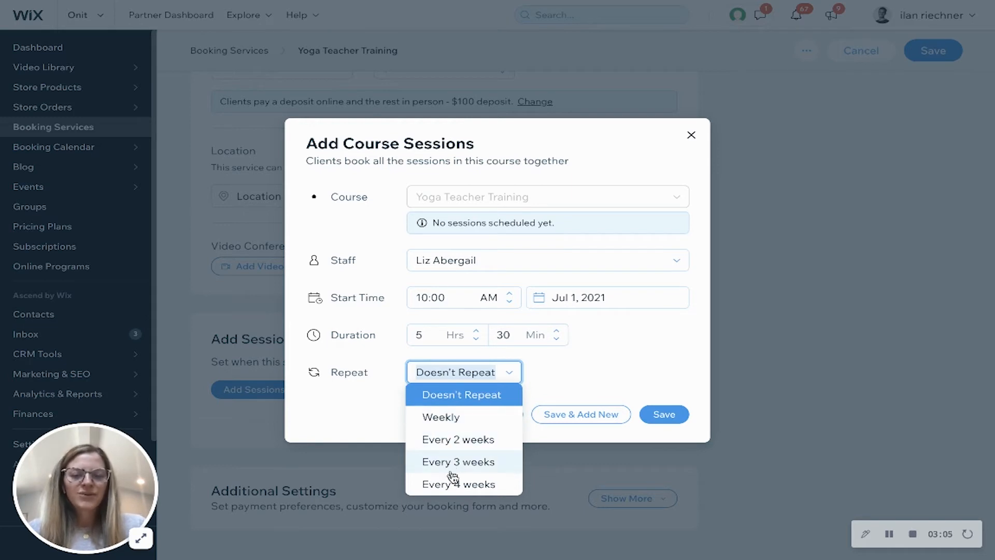
click(440, 417)
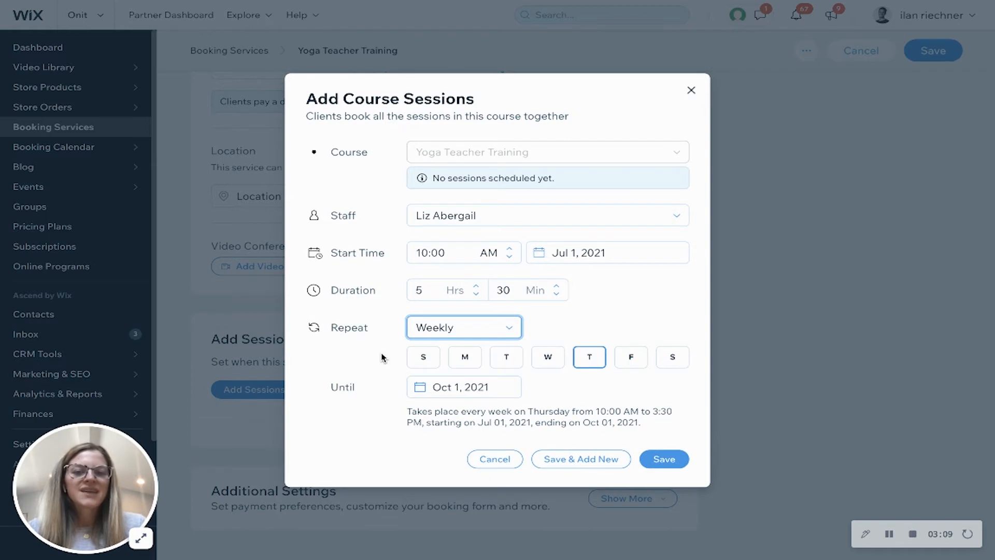
click(463, 361)
click(549, 358)
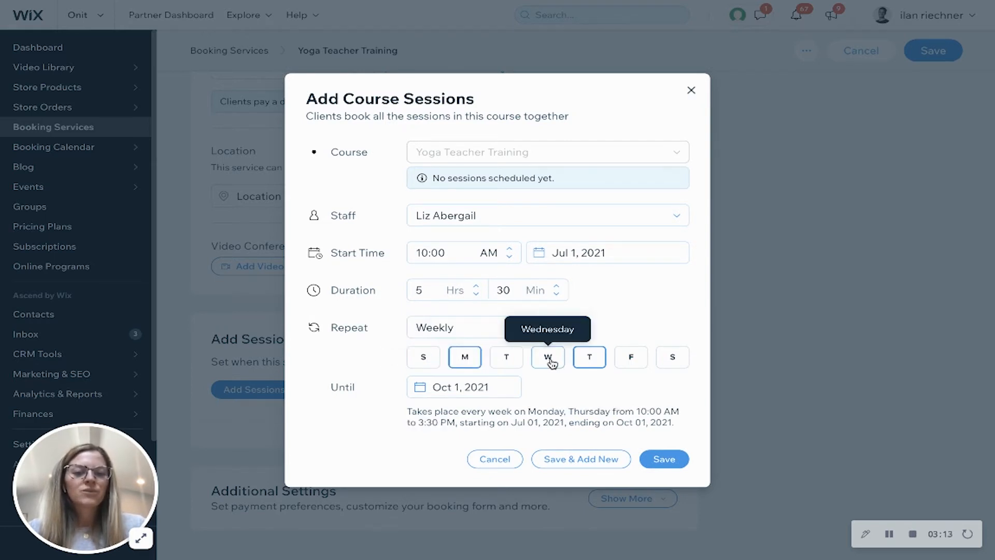
click(667, 353)
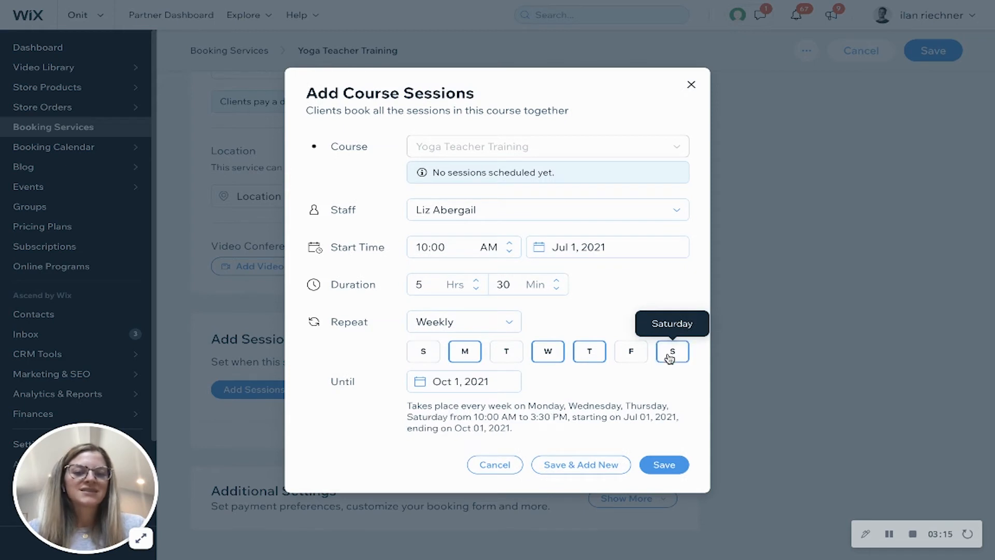
End the weekly repetition on Jul 31, 2021, and save the sessions while continuing with another new one
click(456, 384)
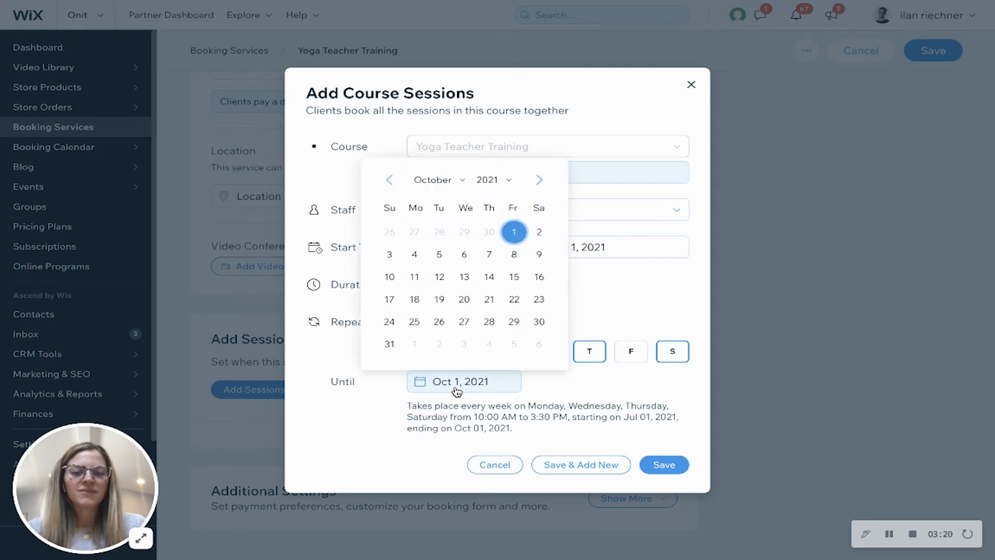
click(389, 182)
click(388, 181)
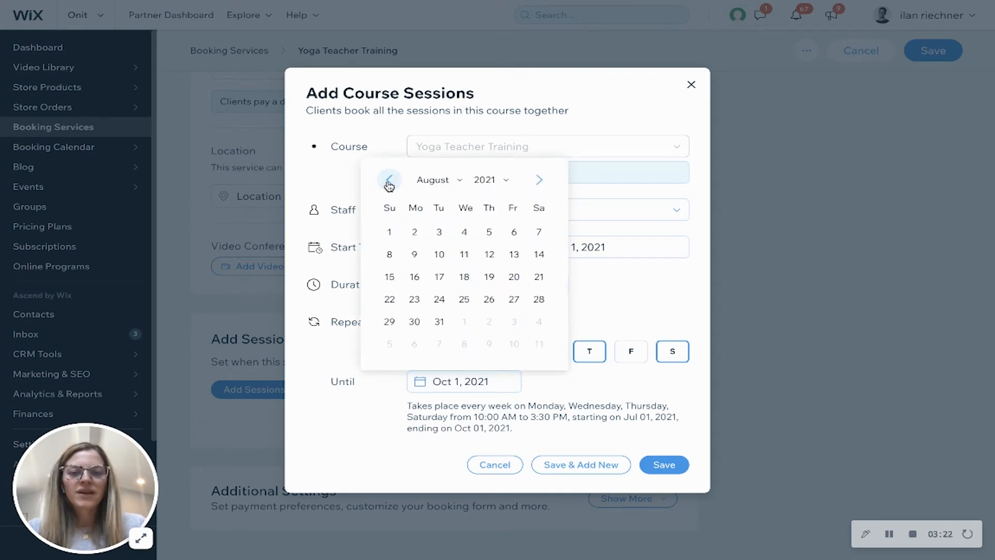
click(388, 182)
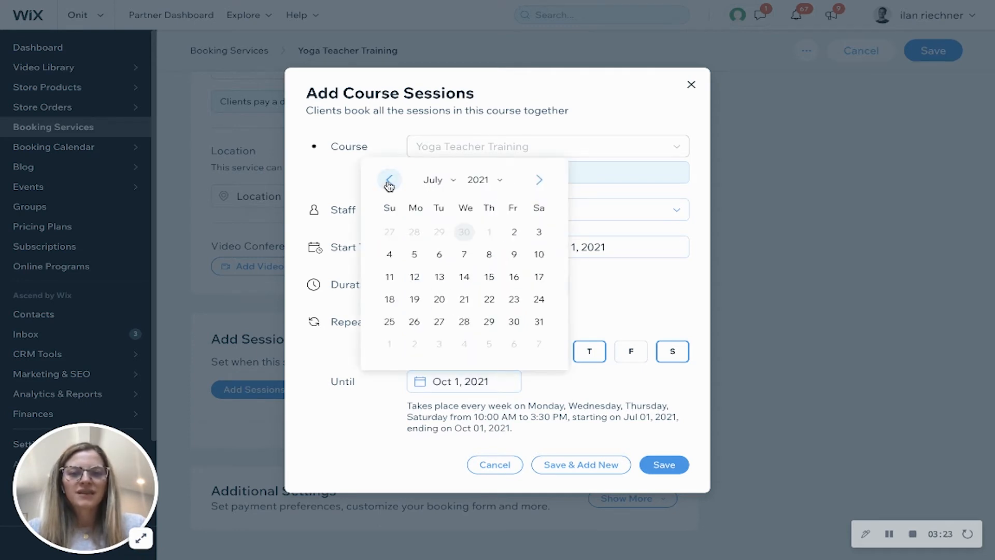
click(539, 322)
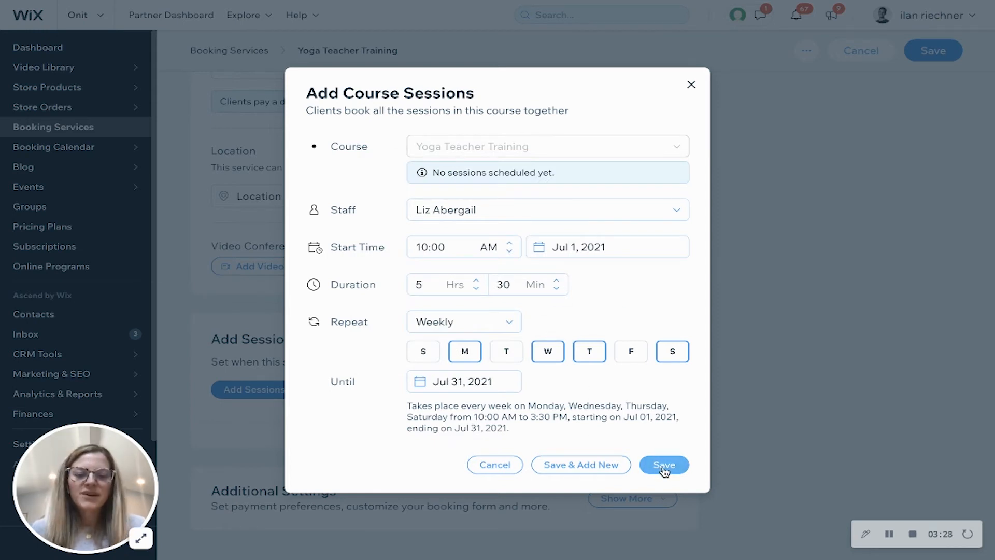
click(583, 466)
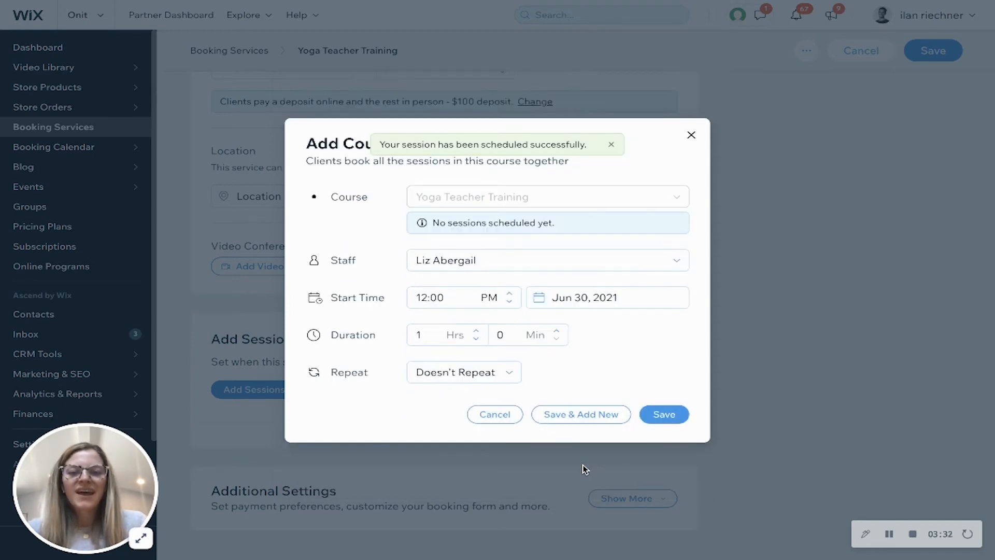
Assign the first listed staff member to the new session and set its date to Jul 2, 2021
click(446, 266)
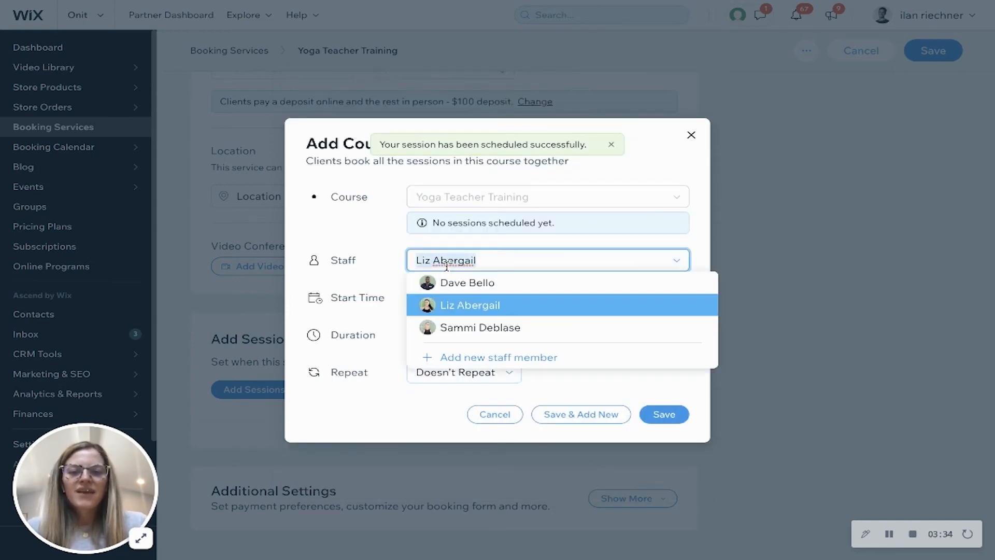
click(457, 283)
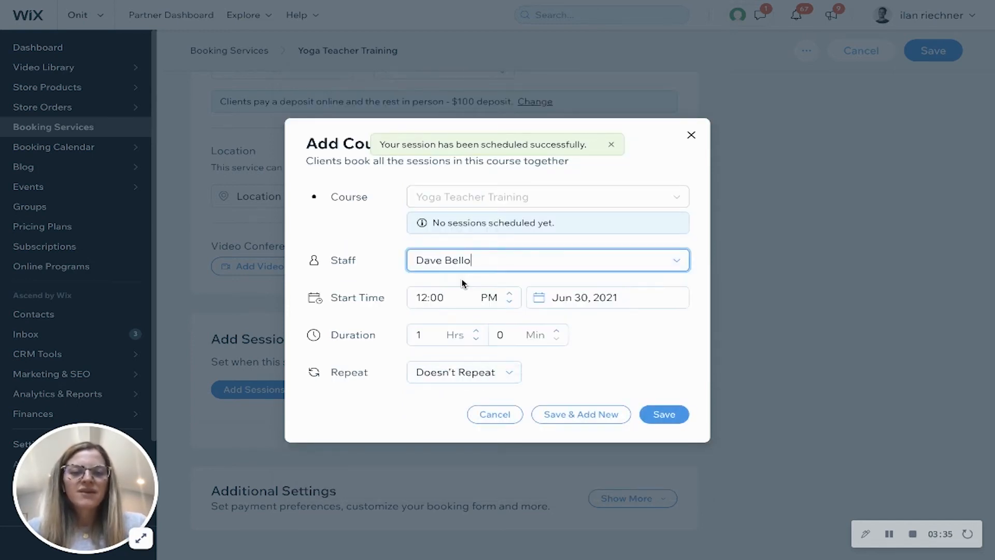
click(573, 296)
click(704, 96)
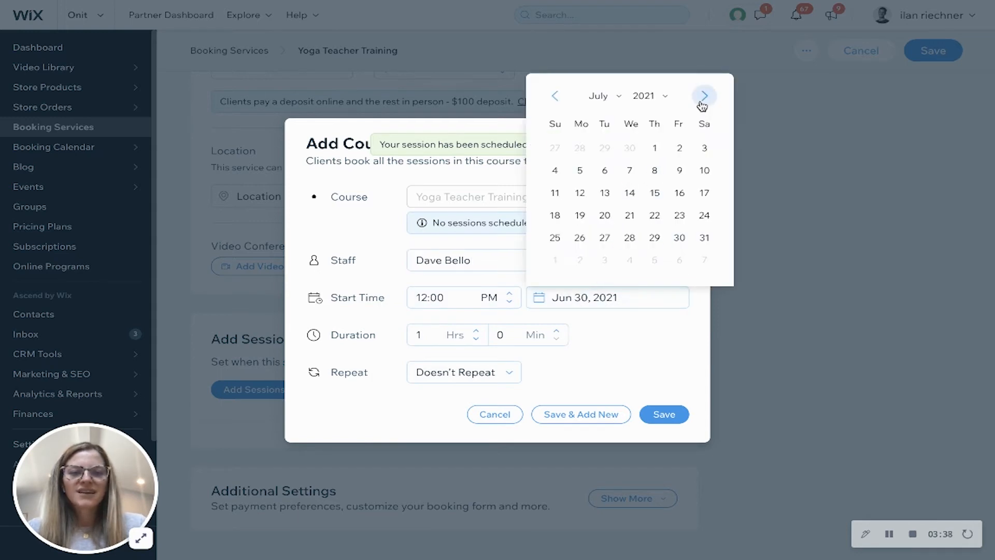
click(681, 151)
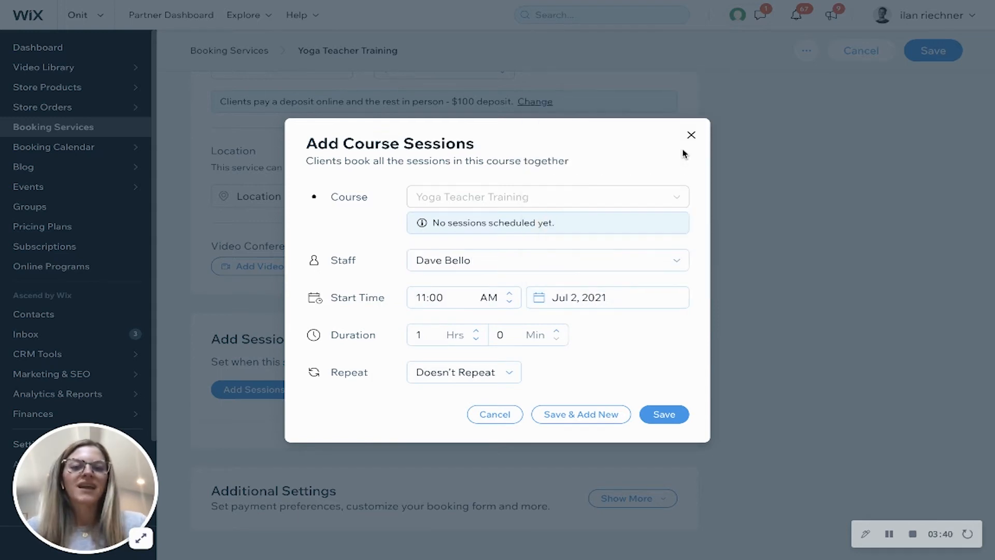
Set the Jul 2 session to start at 06:00 PM and last 3 hours, and save it
click(456, 296)
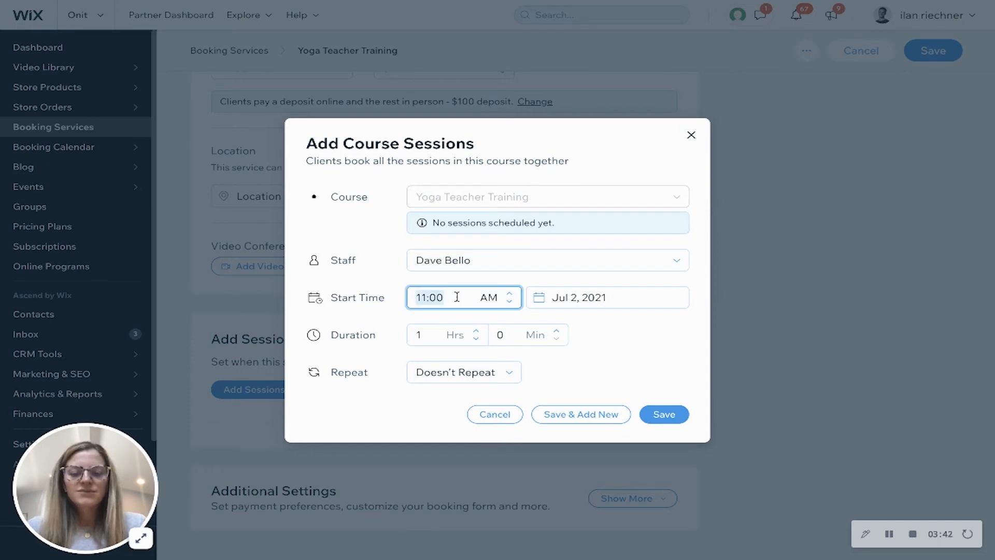
text(6)
click(493, 298)
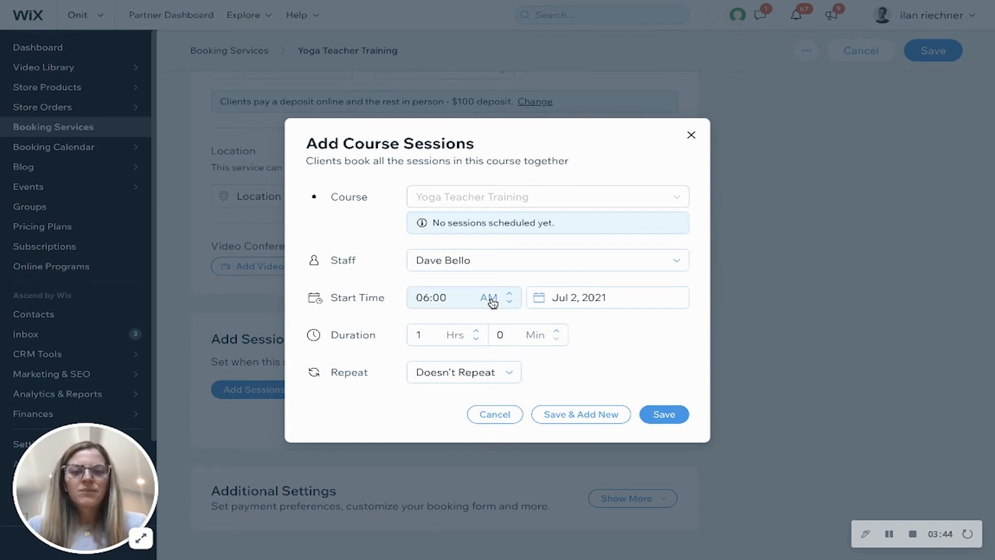
click(428, 333)
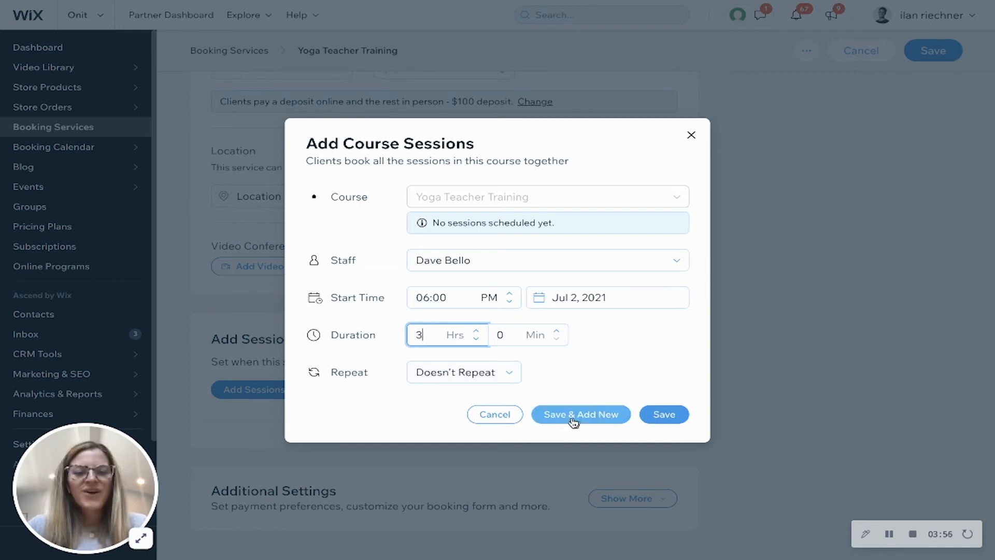
click(662, 418)
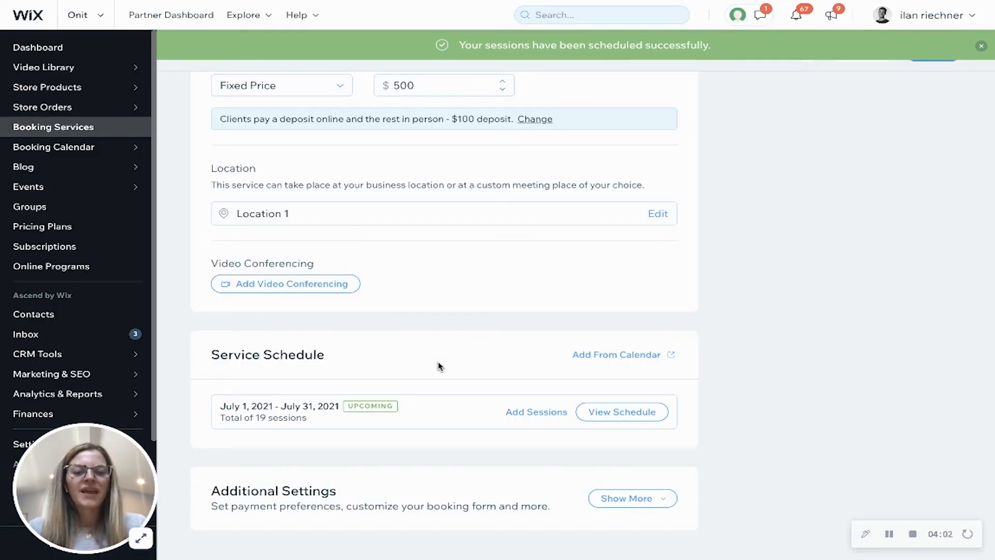
Review the course's schedule summary with its session dates, times and staff, and close it
click(604, 411)
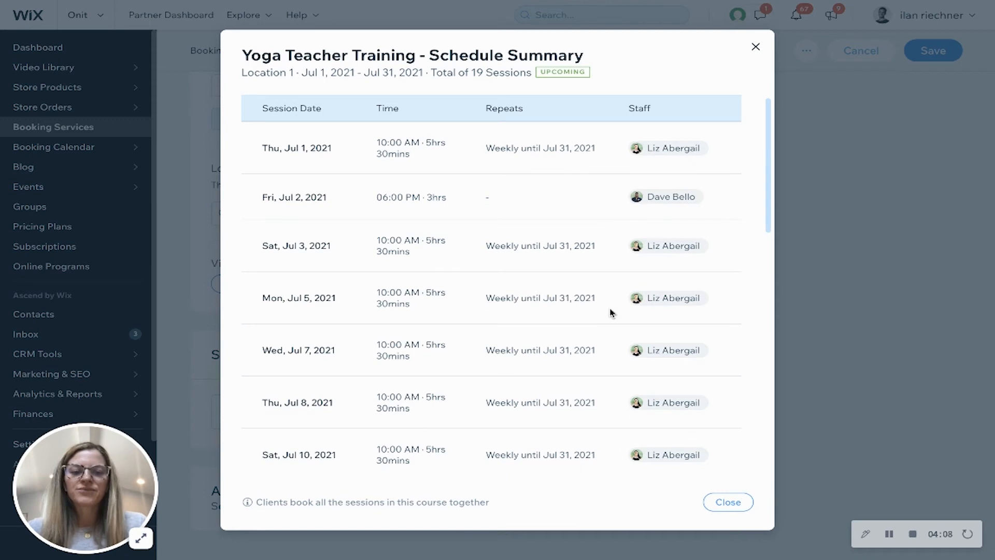
click(756, 46)
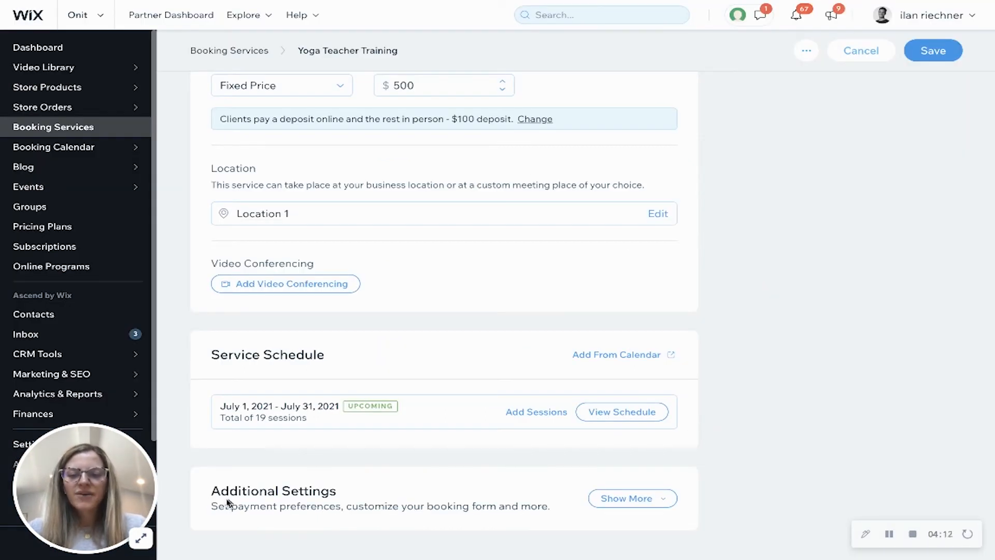
Expand the additional settings and examine the online booking, payment, group booking and booking form options
click(611, 499)
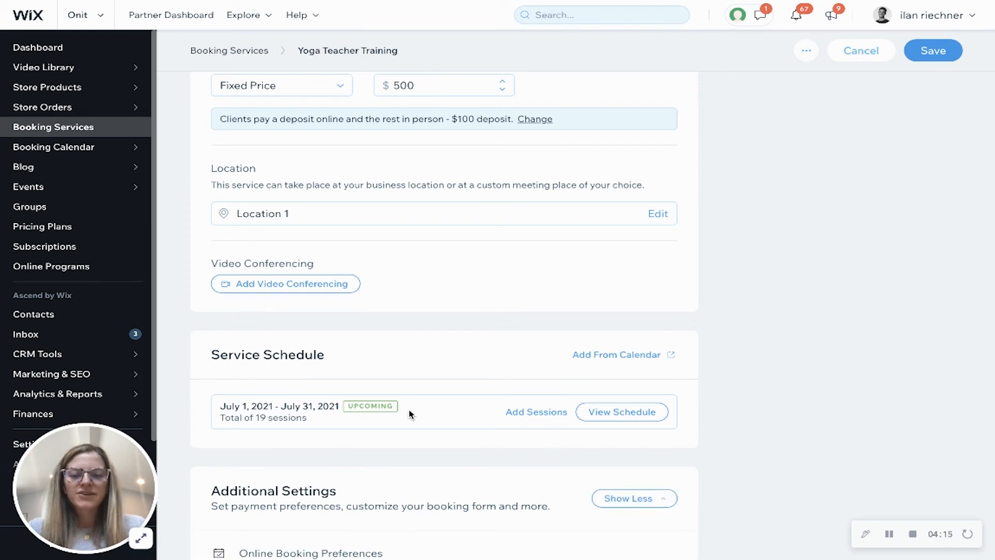
scroll(344, 422, down, 3)
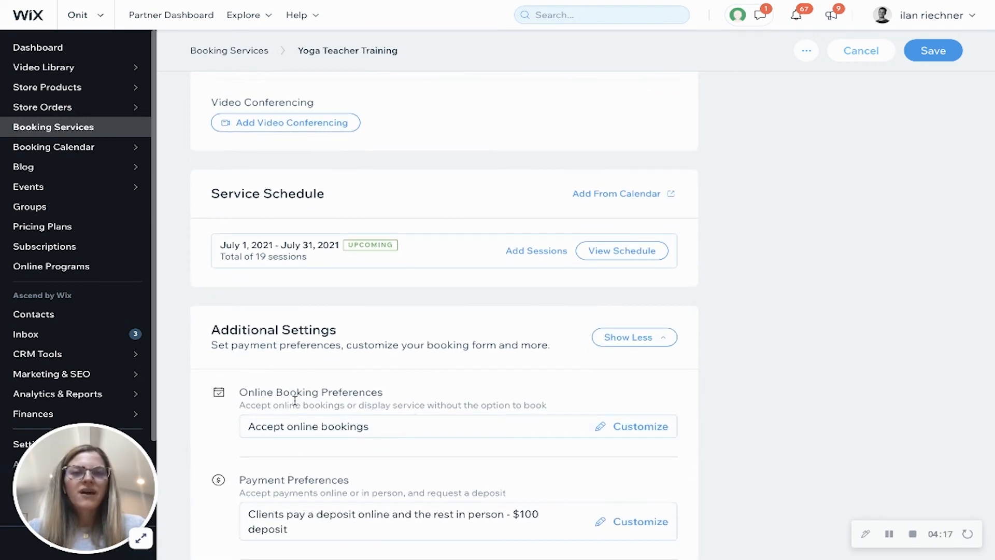
scroll(300, 409, down, 2)
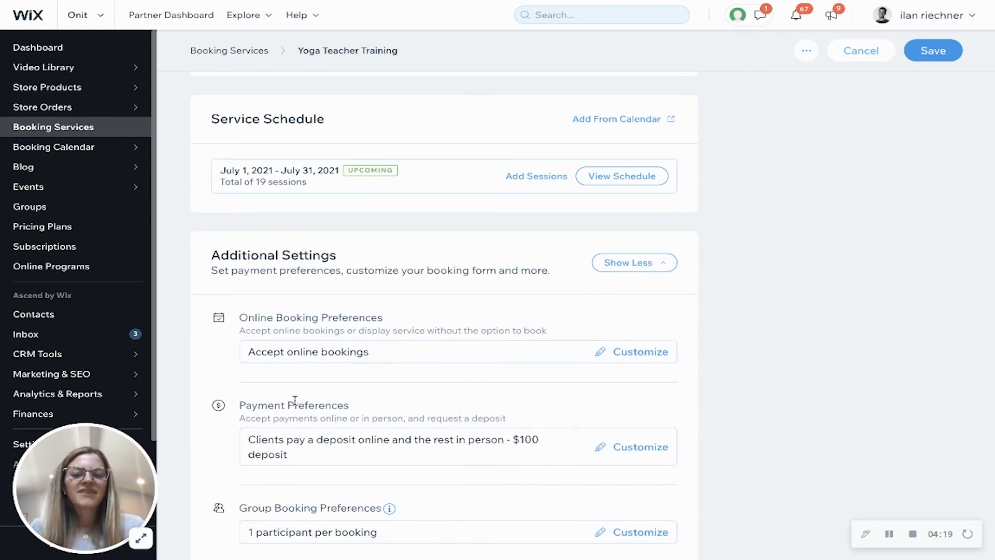
scroll(280, 400, down, 1)
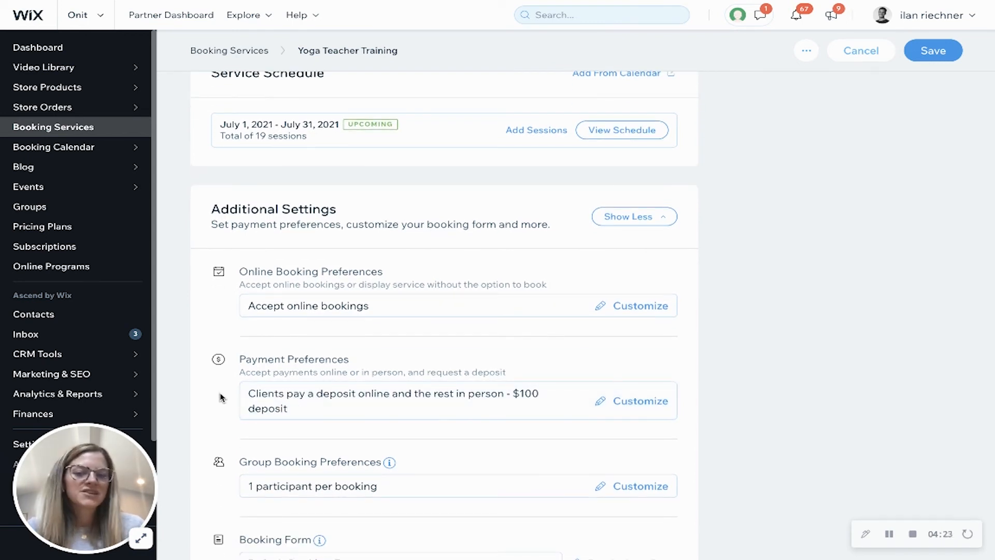
scroll(237, 409, down, 2)
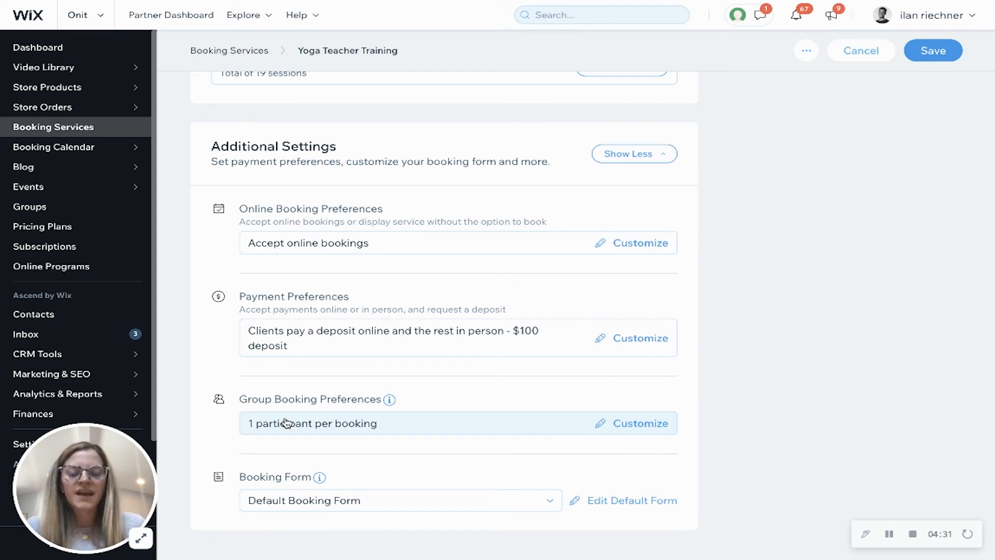
click(344, 501)
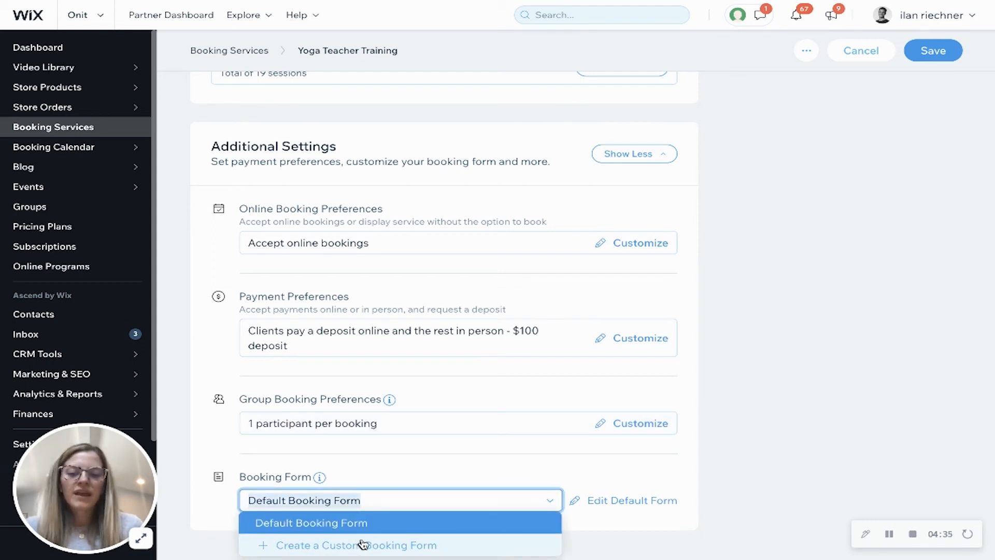
click(812, 417)
Save the Yoga Teacher Training course service
scroll(858, 345, up, 1)
scroll(857, 344, up, 10)
click(933, 85)
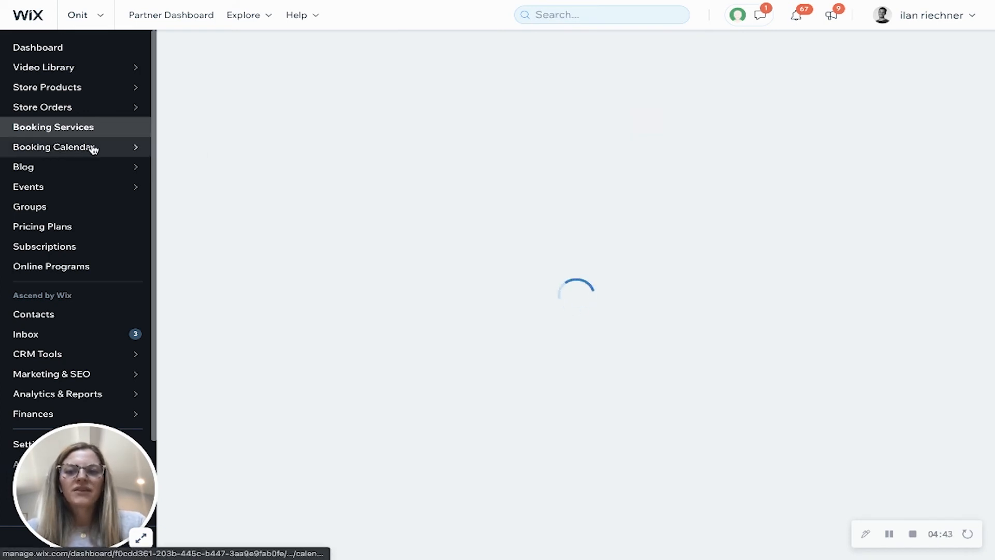
Go to the Booking Calendar and check the details of the Jul 1 Yoga Teacher Training session
mouse_move(93, 149)
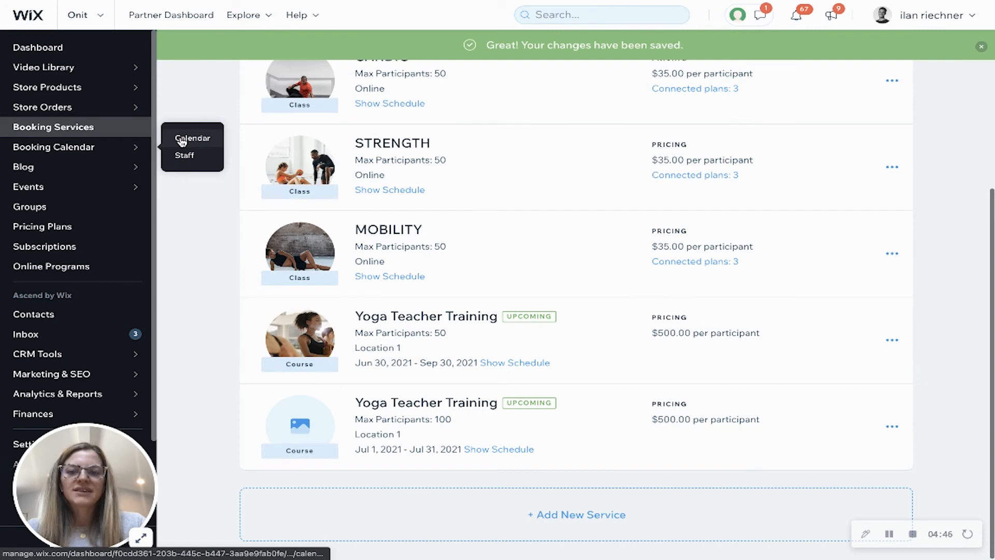
click(181, 142)
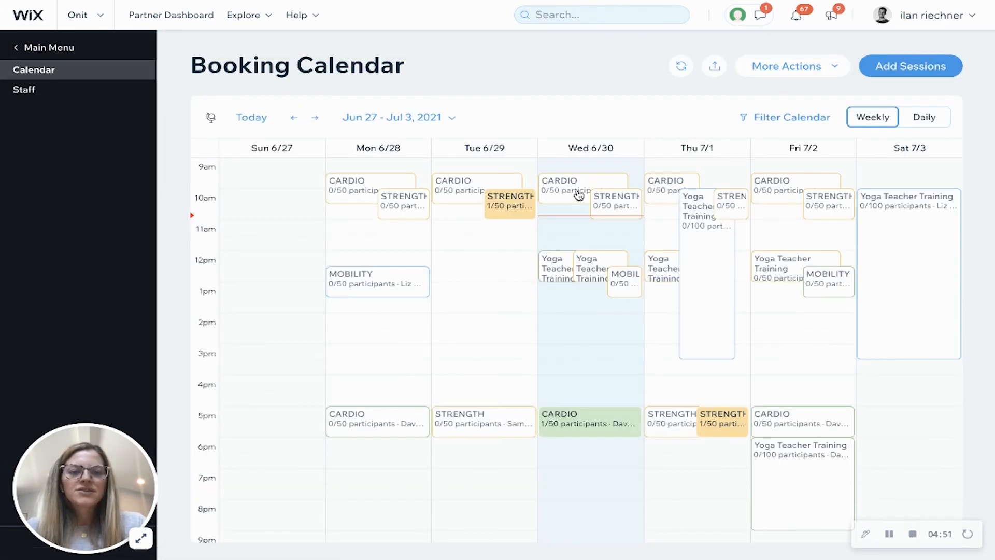
click(703, 252)
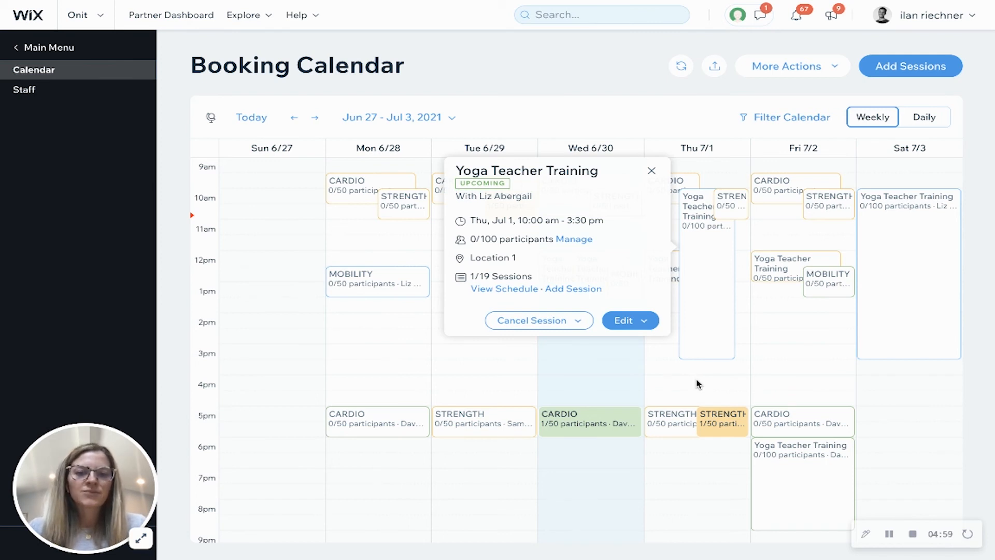
click(711, 384)
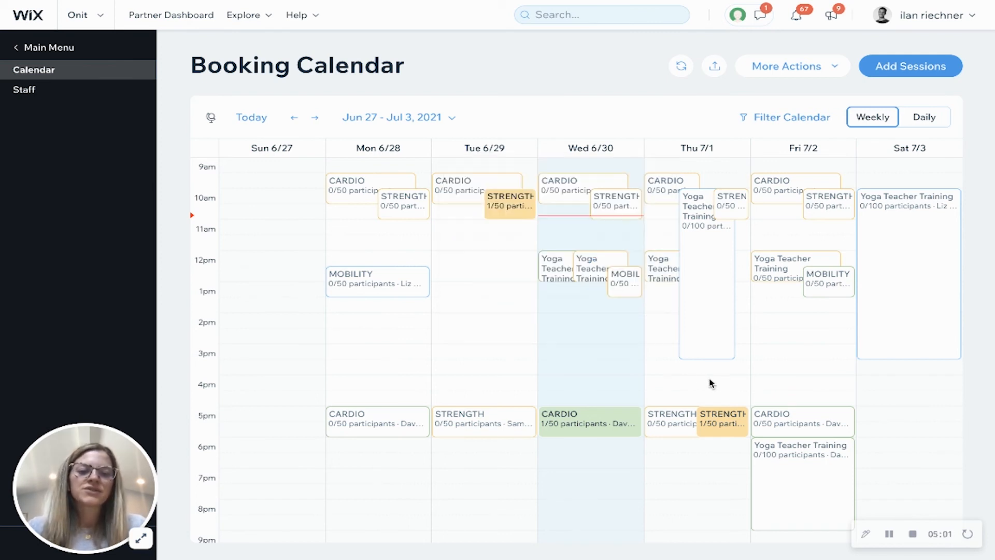
Add a non-repeating 30-minute Yoga Teacher Training course session on Jul 2, 2021 at 3:00 PM and save it
click(789, 354)
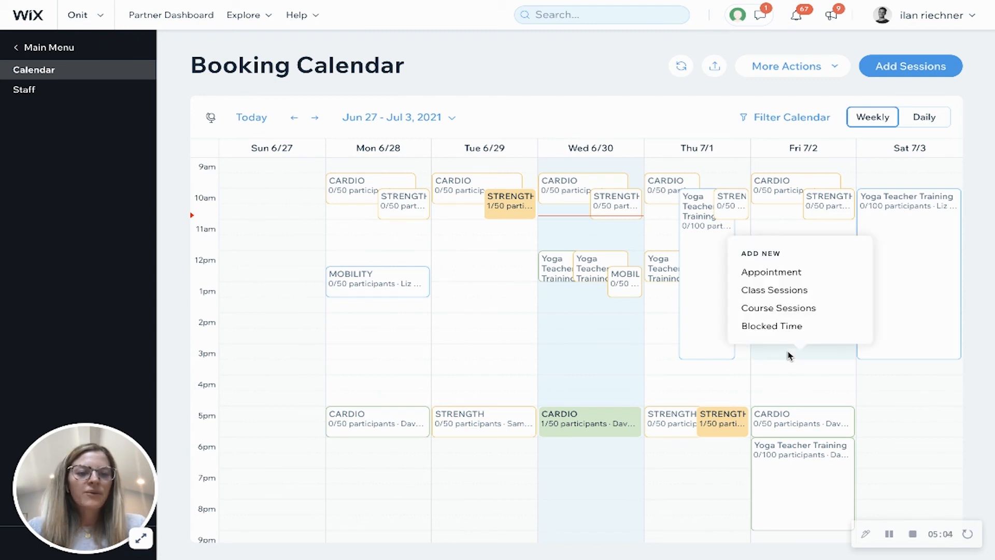
click(770, 309)
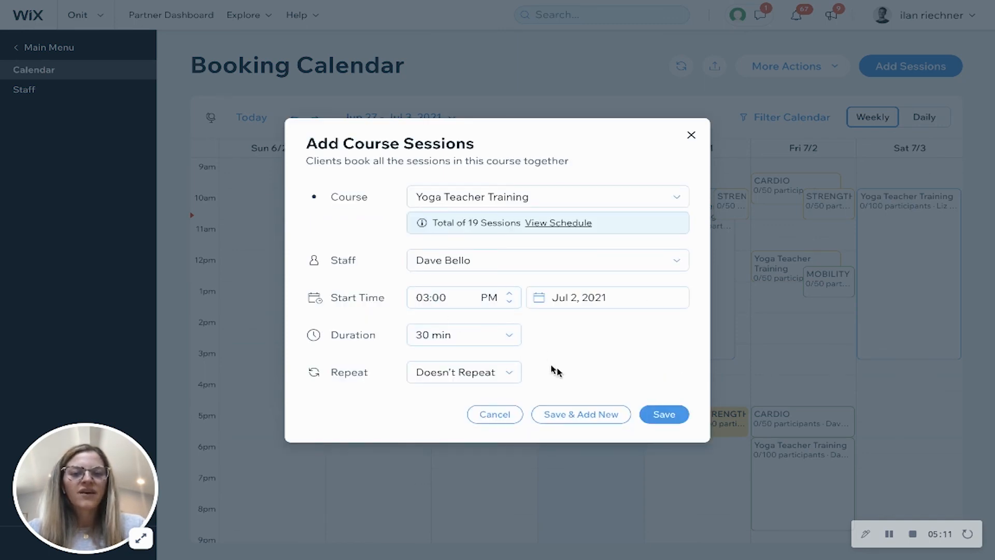
click(650, 416)
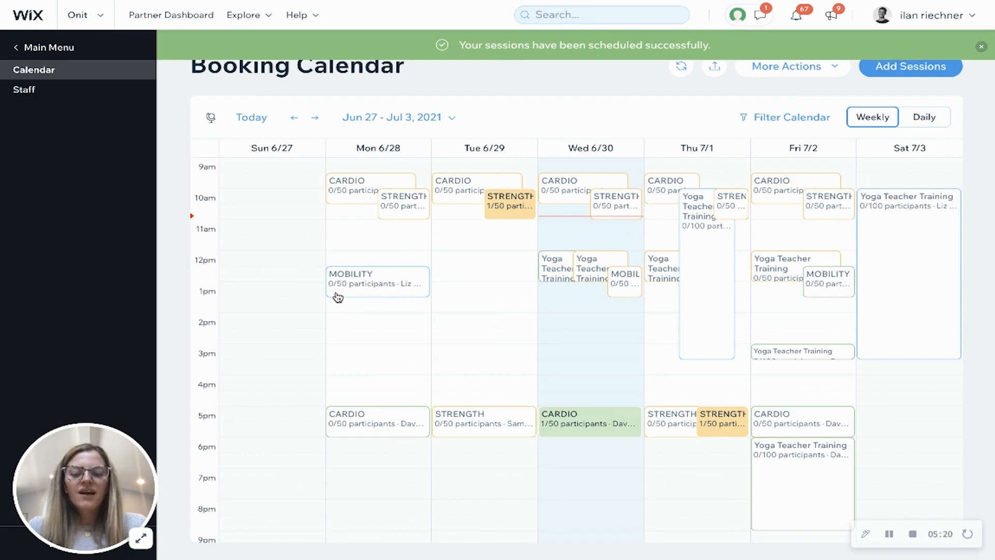
Switch to the live Onit site and open the Yoga Teacher Training course page from its service listing
key(ctrl+Tab)
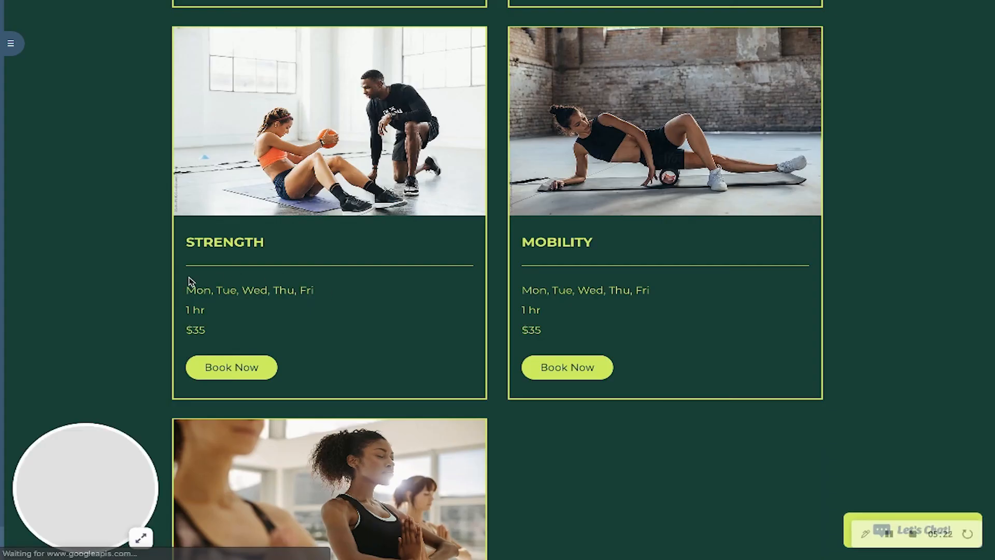
scroll(190, 281, down, 4)
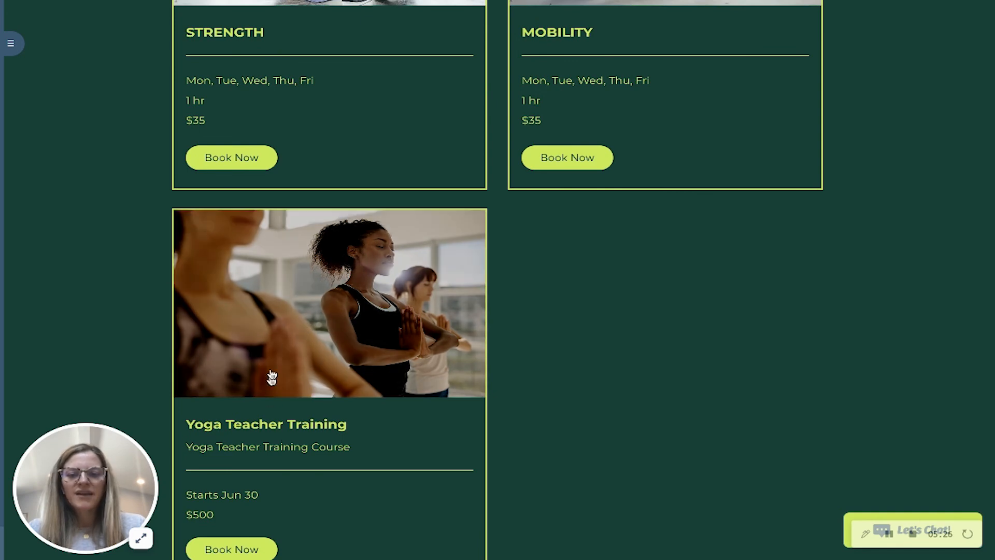
click(240, 556)
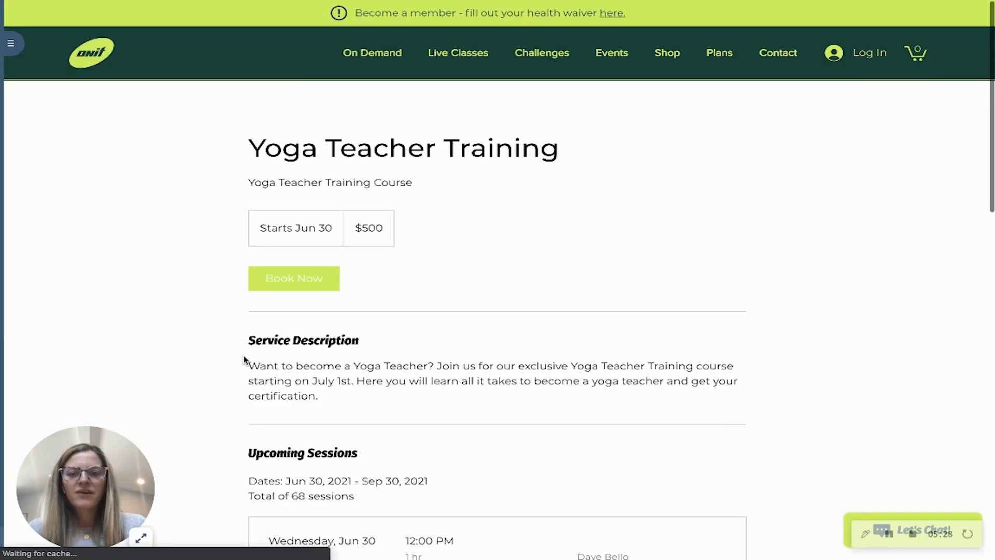
Review the upcoming sessions on the Yoga Teacher Training page and start booking the course
scroll(224, 346, down, 3)
scroll(224, 346, down, 5)
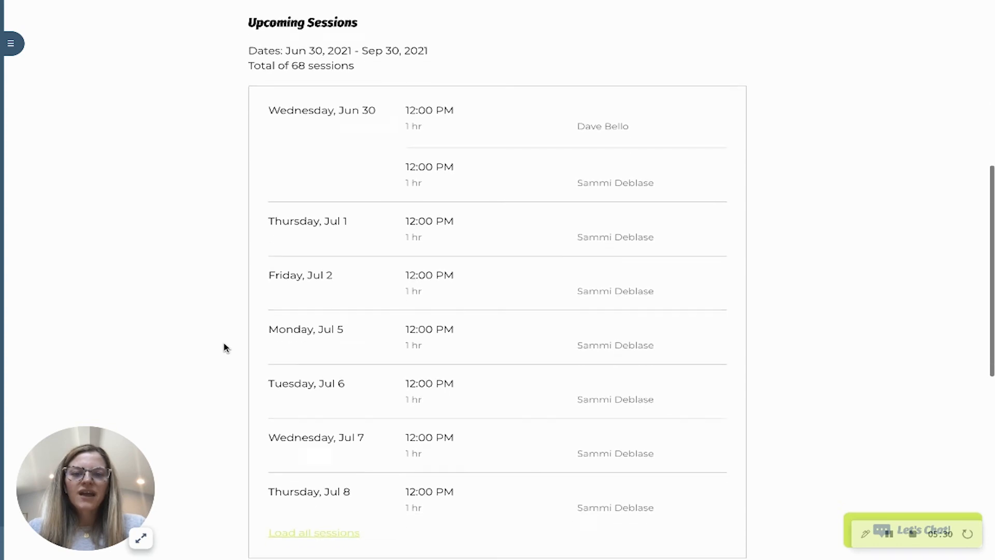
scroll(224, 346, up, 1)
scroll(223, 346, up, 4)
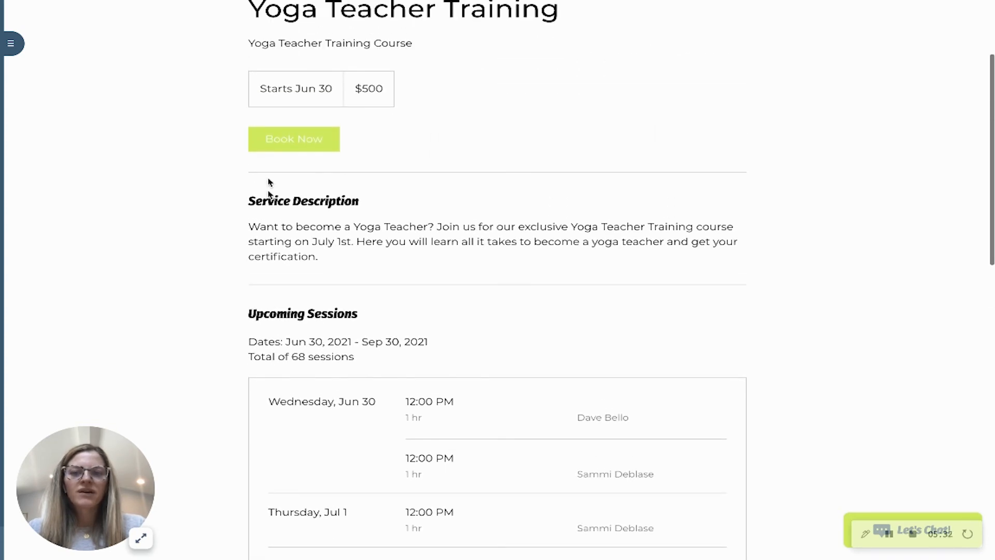
click(269, 143)
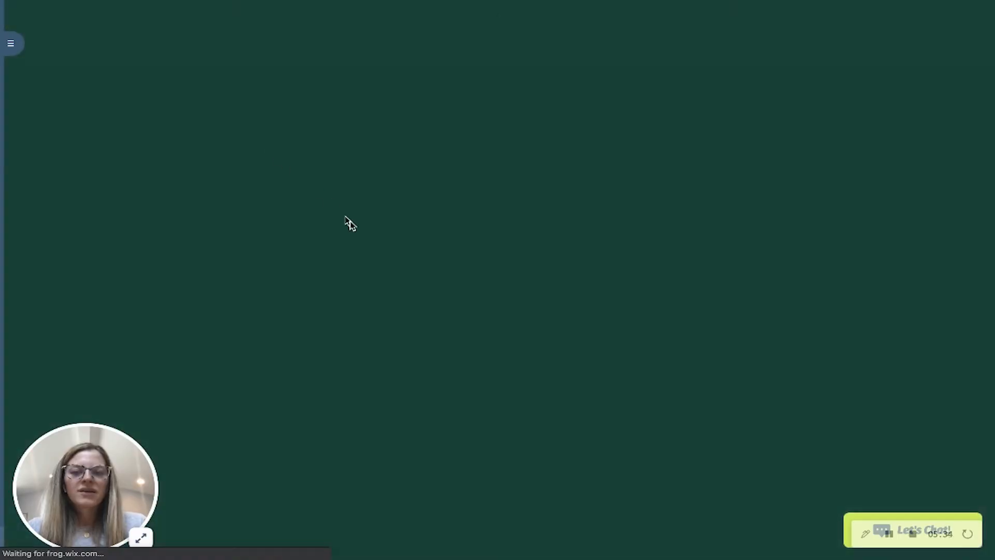